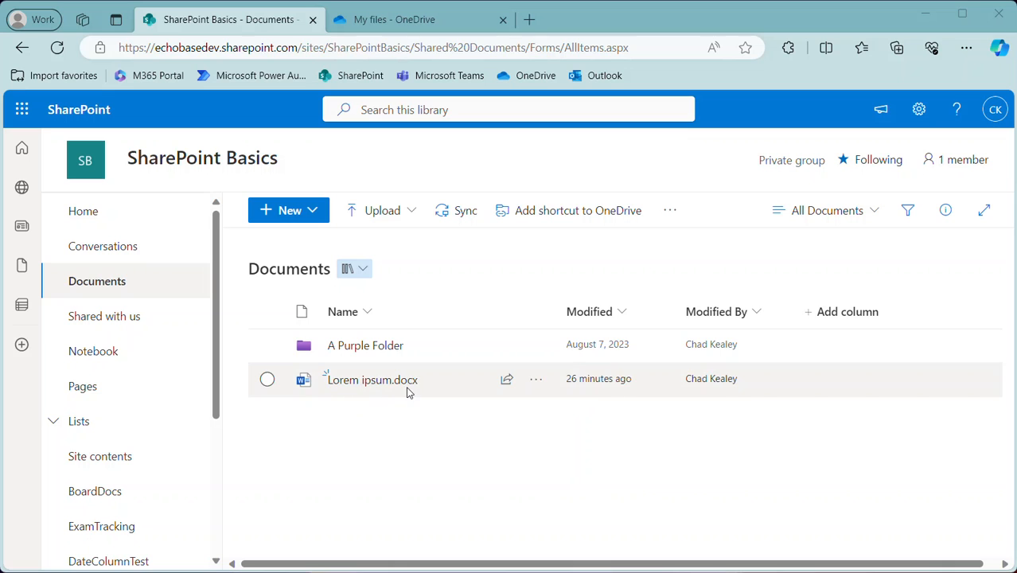
Share Lorem ipsum.docx with a colleague by entering their name, keep edit permission, and send the invitation
click(508, 382)
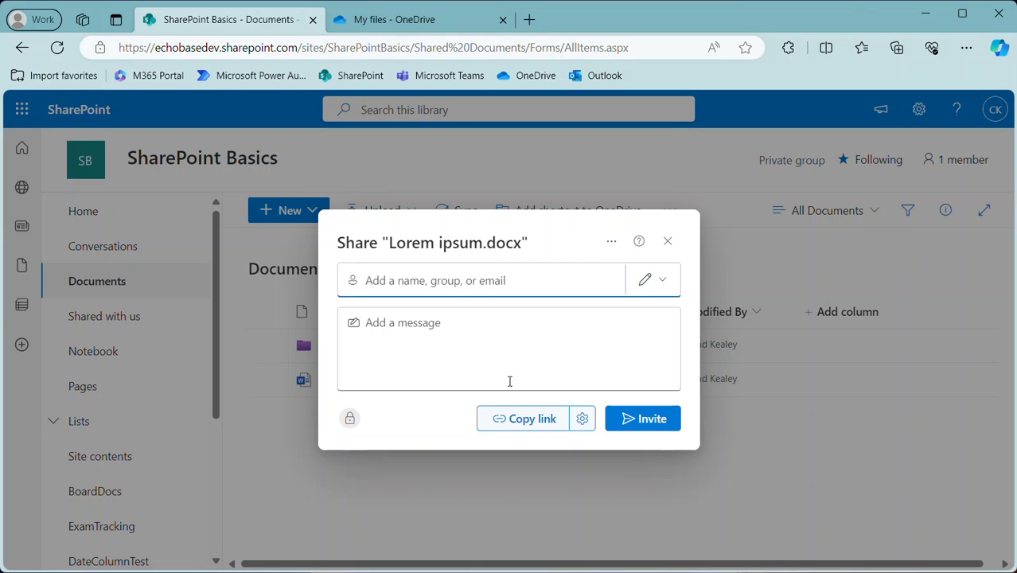
text(andre)
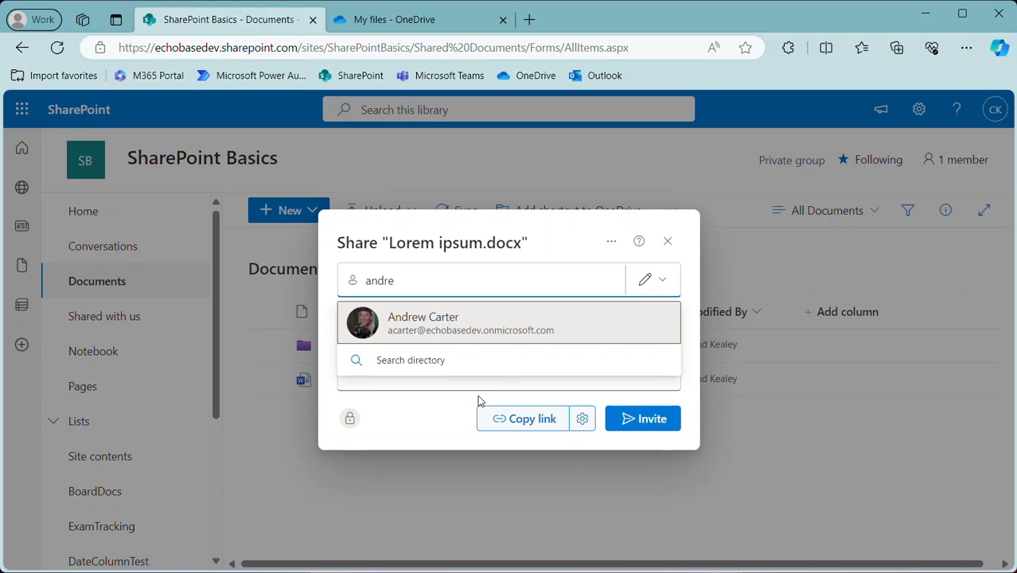
click(439, 331)
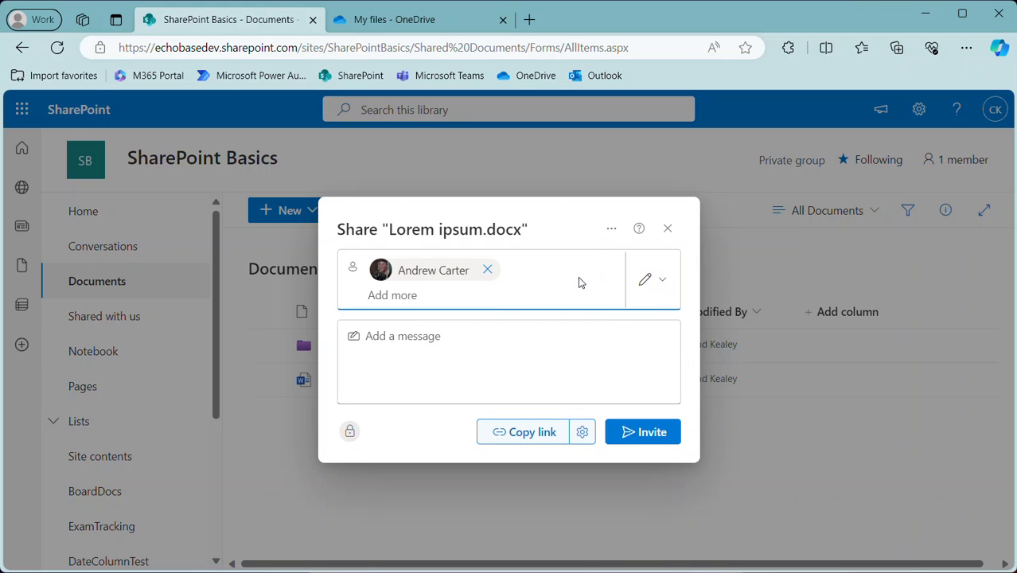
click(644, 434)
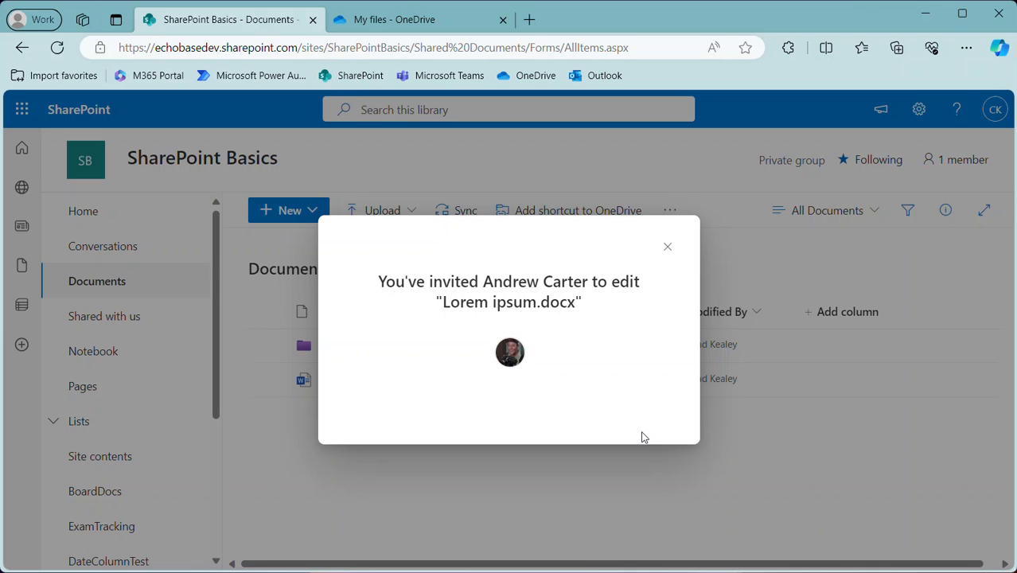
click(668, 247)
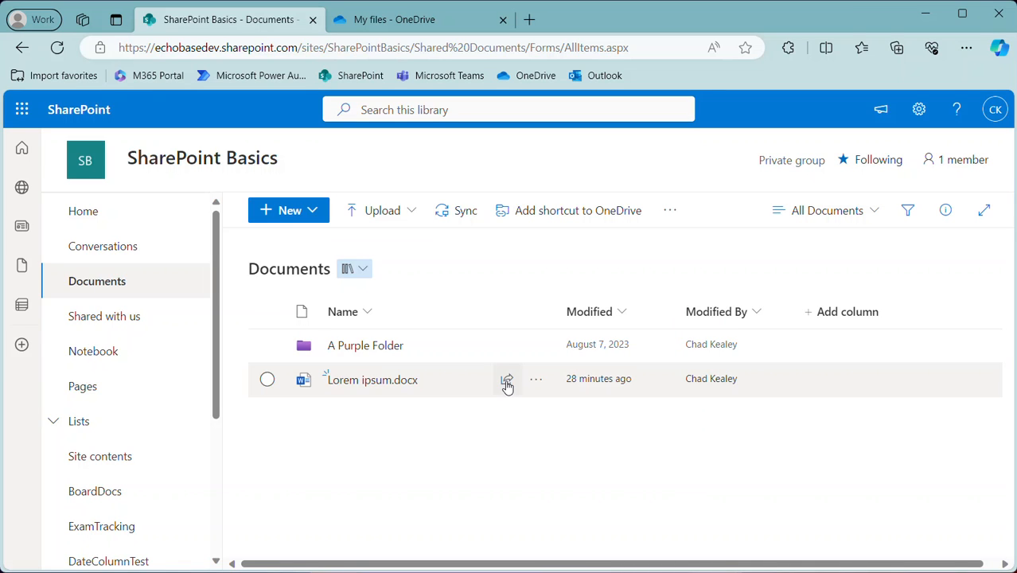
Review the people, groups and links that have access to Lorem ipsum.docx, and close the access overview
click(506, 383)
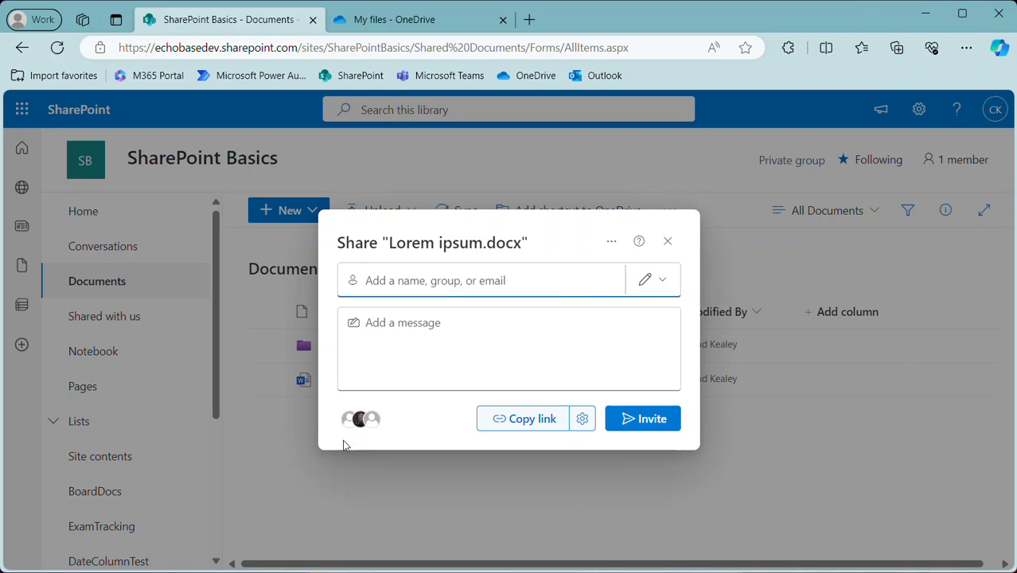
click(365, 422)
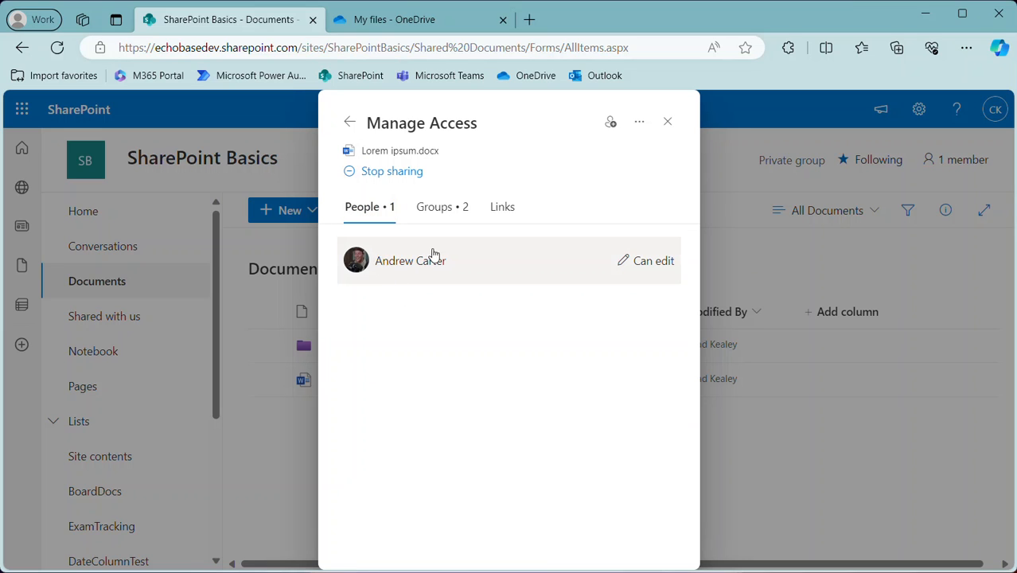
click(446, 226)
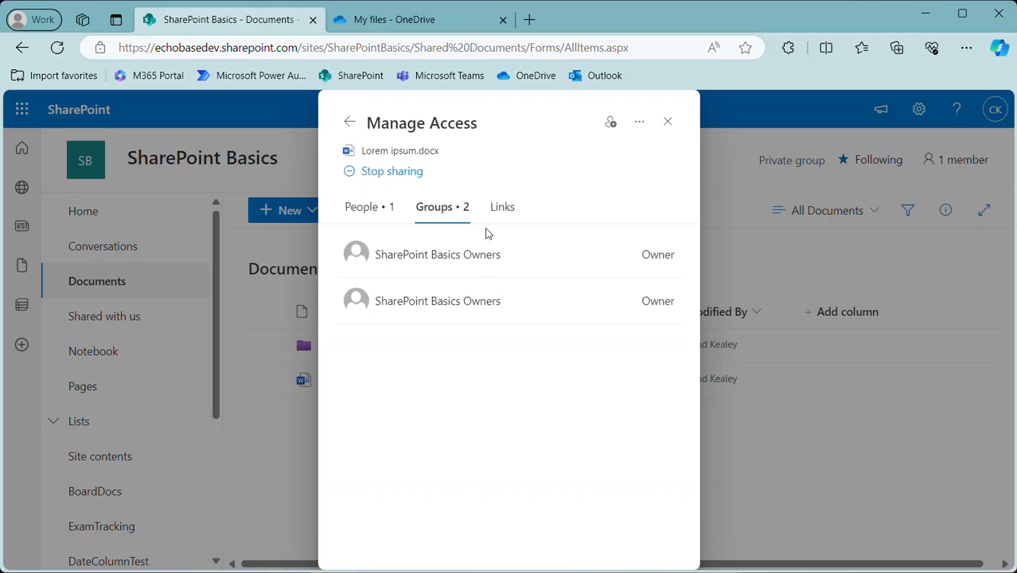
click(514, 215)
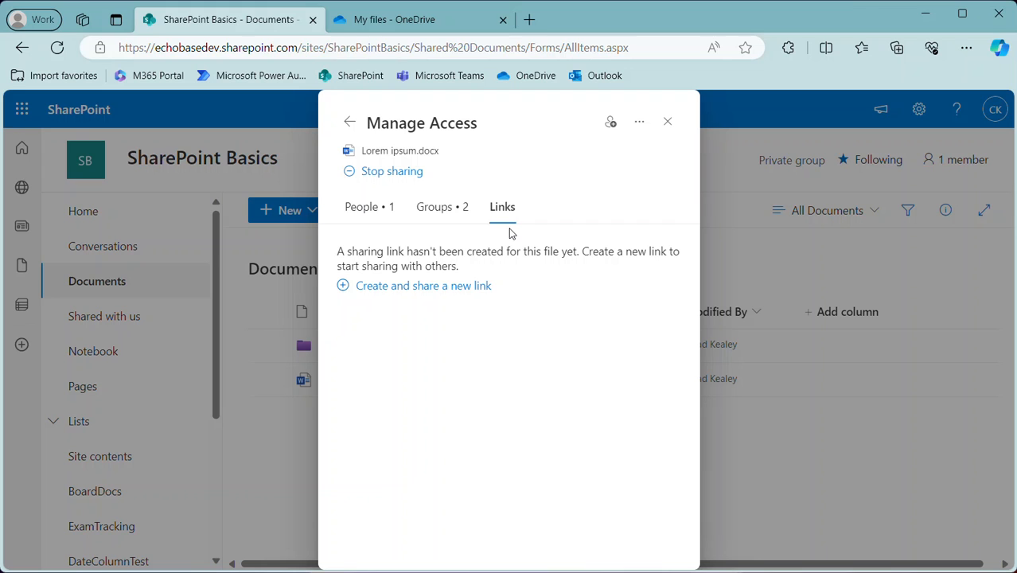
click(668, 125)
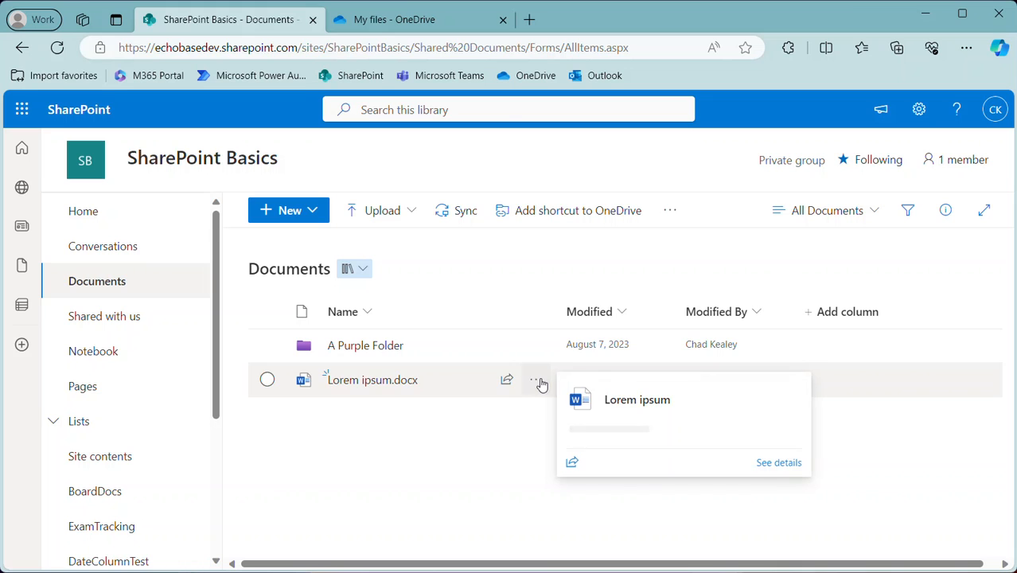
Create and copy a sharing link to Lorem ipsum.docx for a second colleague with the Can view permission
click(536, 380)
click(503, 381)
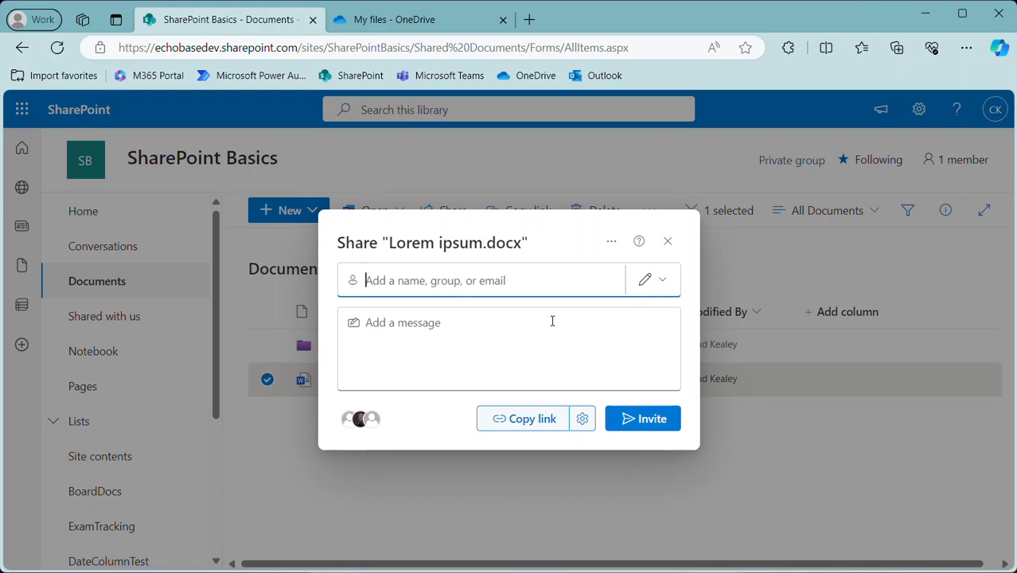
text(new)
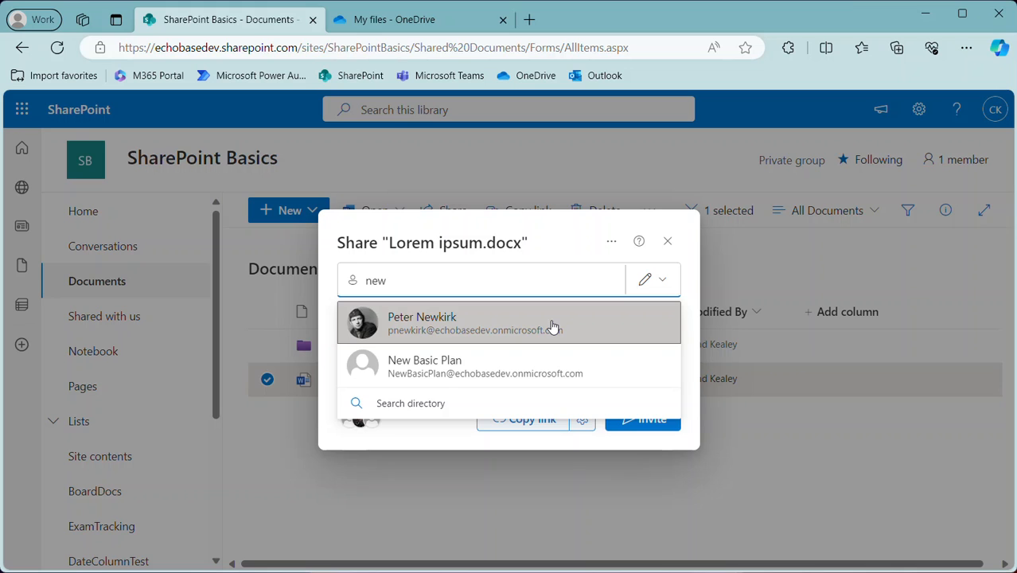
click(495, 325)
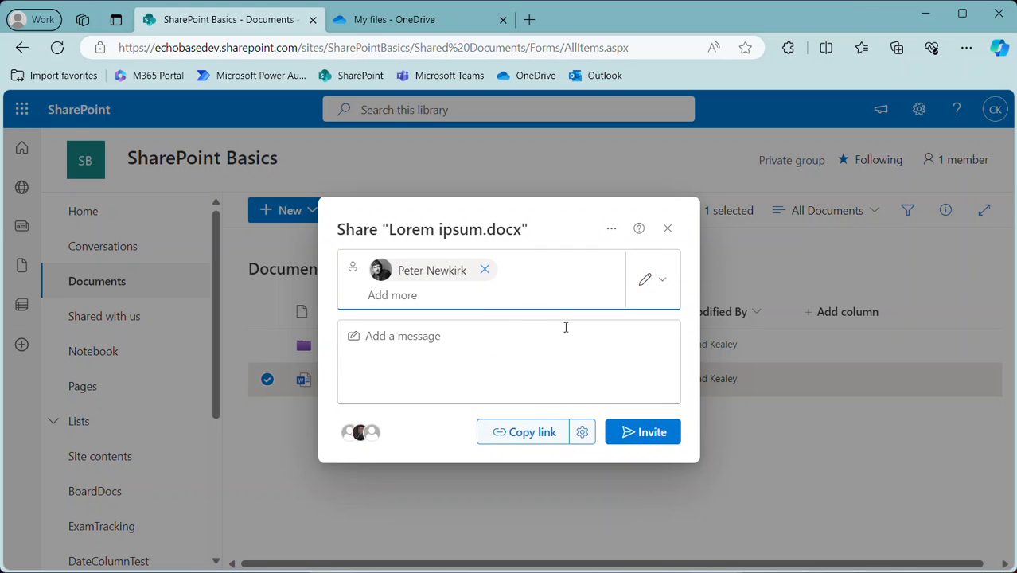
click(658, 280)
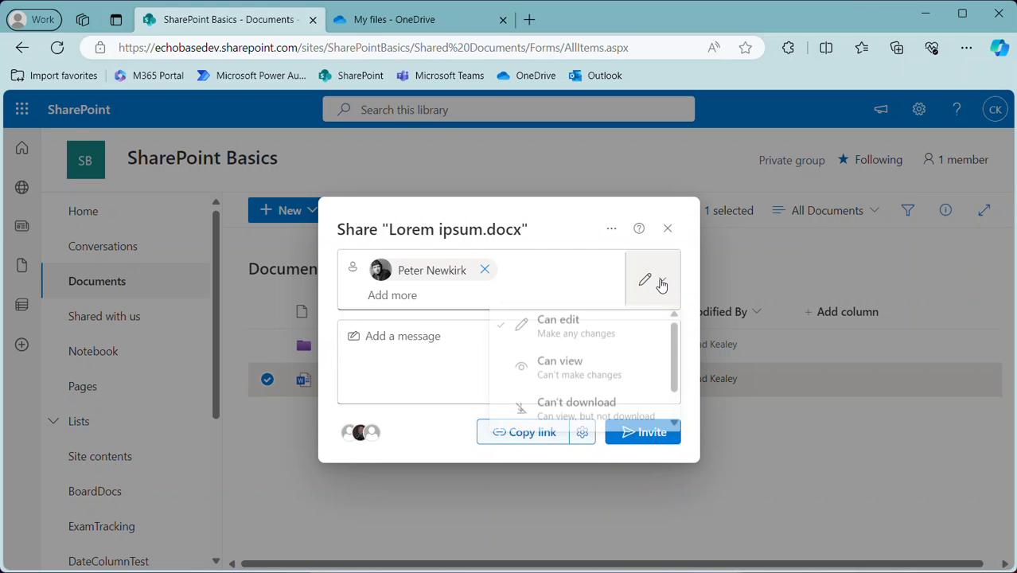
click(562, 373)
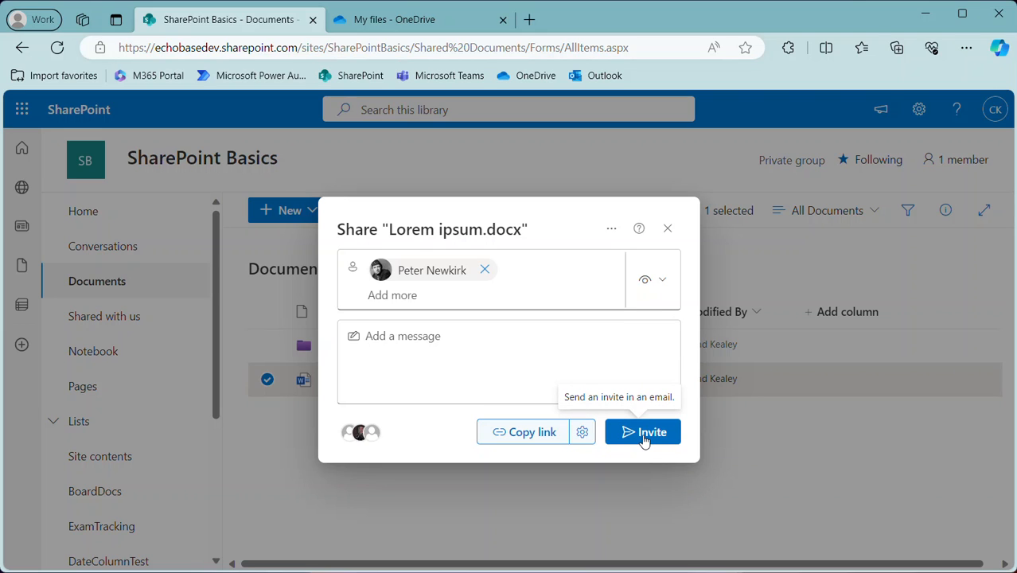
click(526, 433)
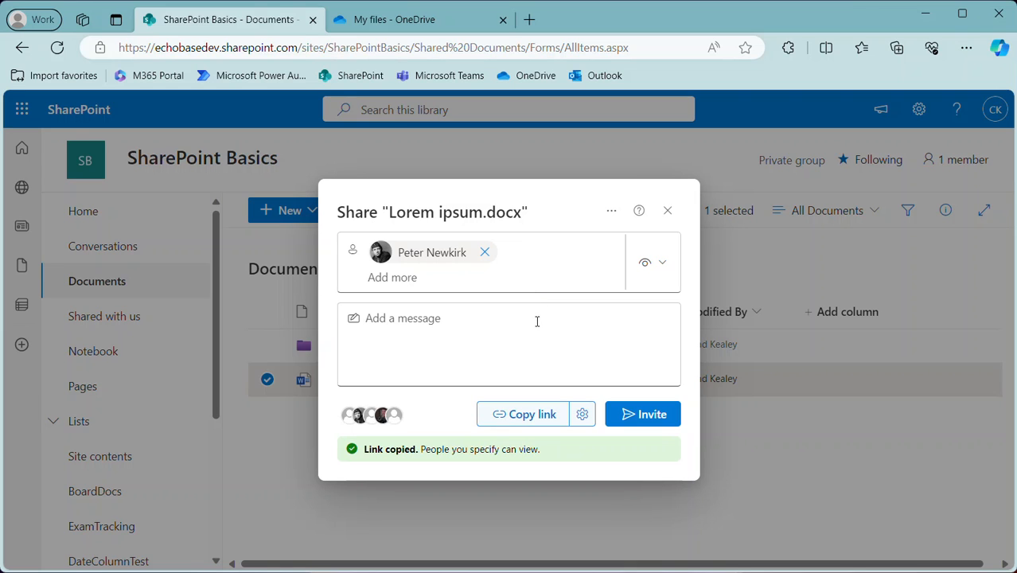
Add another colleague by name to the existing view link of Lorem ipsum.docx and apply the change
click(379, 419)
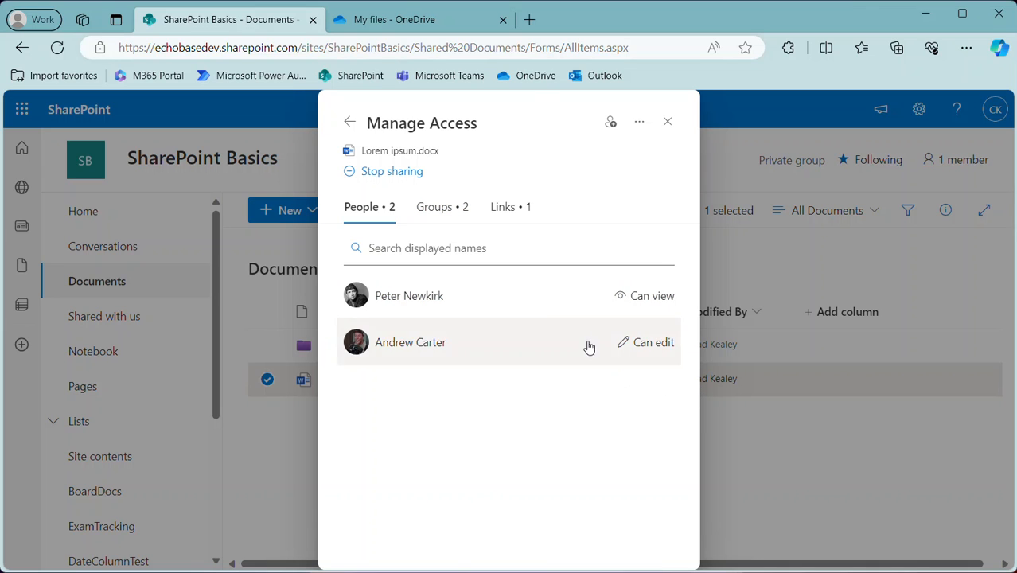
click(514, 218)
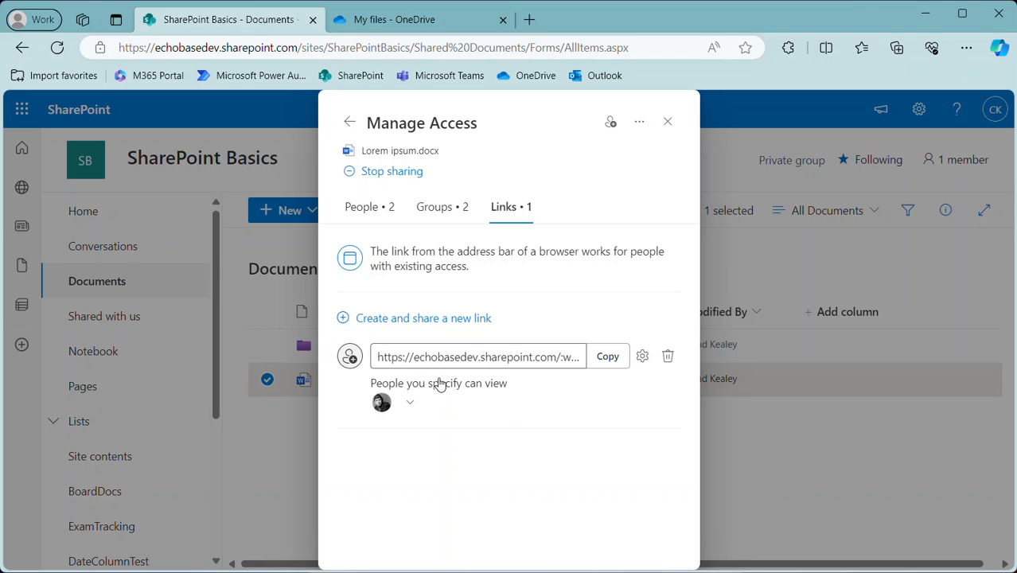
click(643, 358)
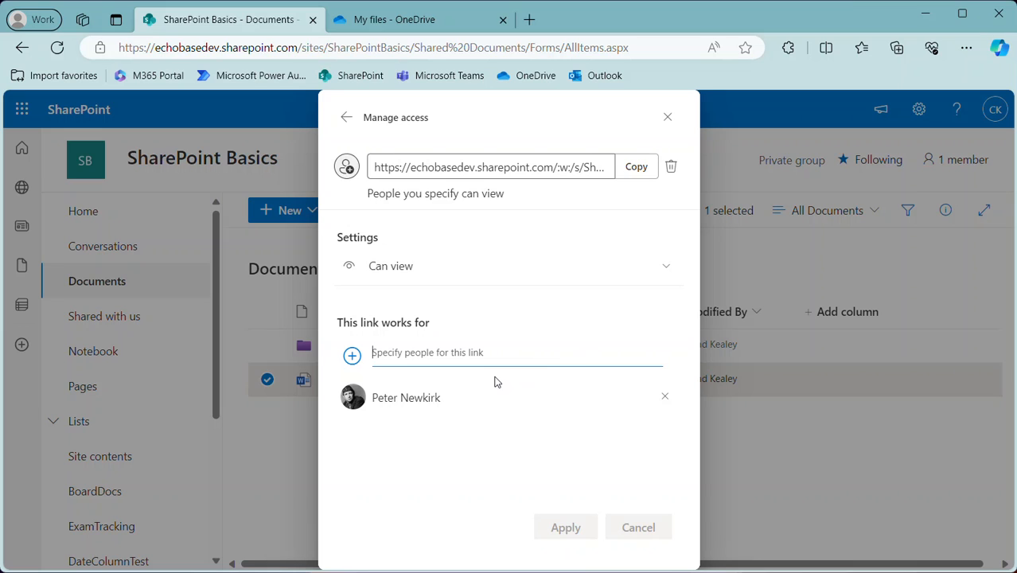
text(lebe)
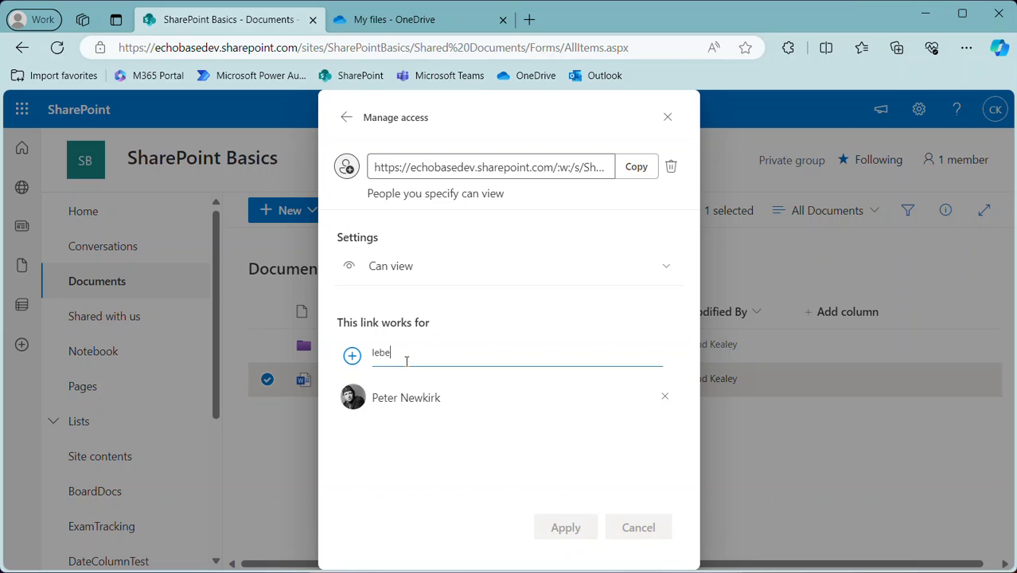
text(e)
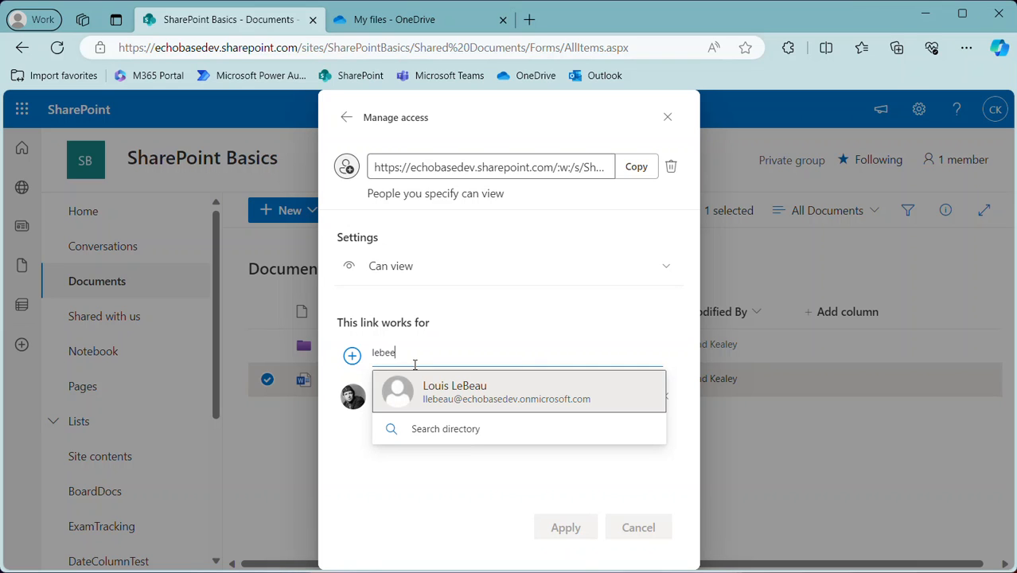
click(456, 381)
click(564, 528)
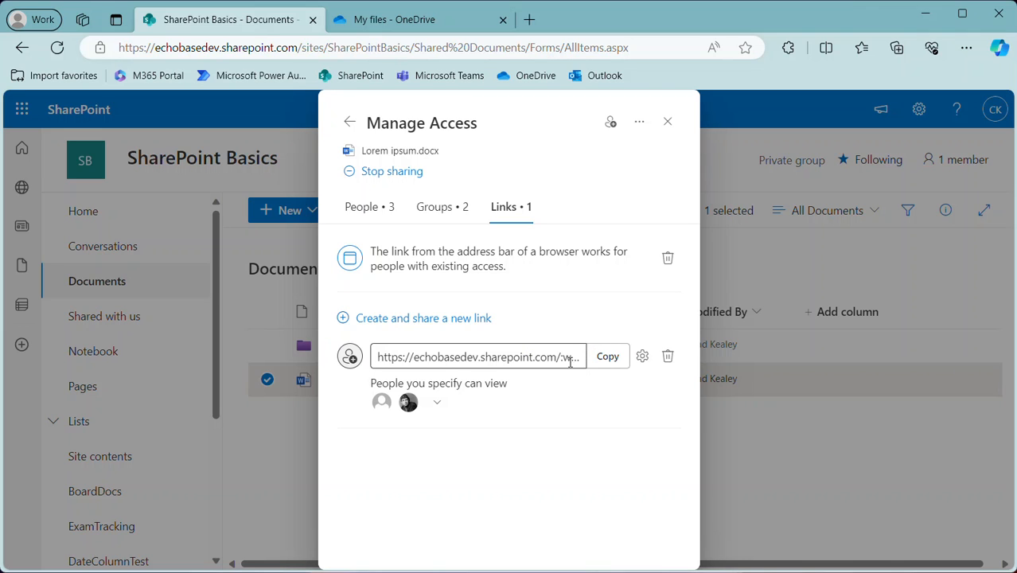
Change the permission of the specific-people link to Can't download for everyone who uses it
click(643, 358)
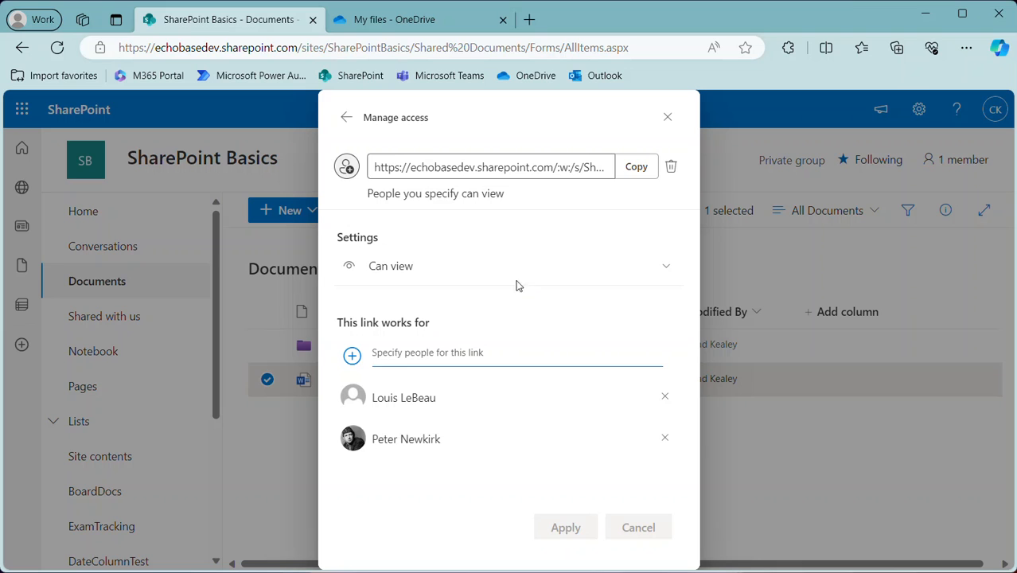
click(484, 270)
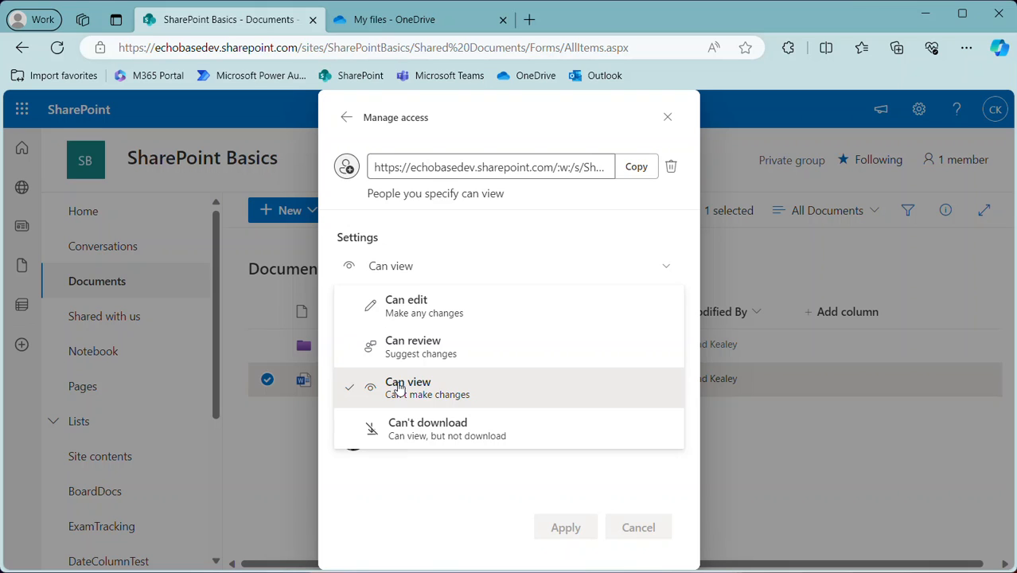
click(402, 422)
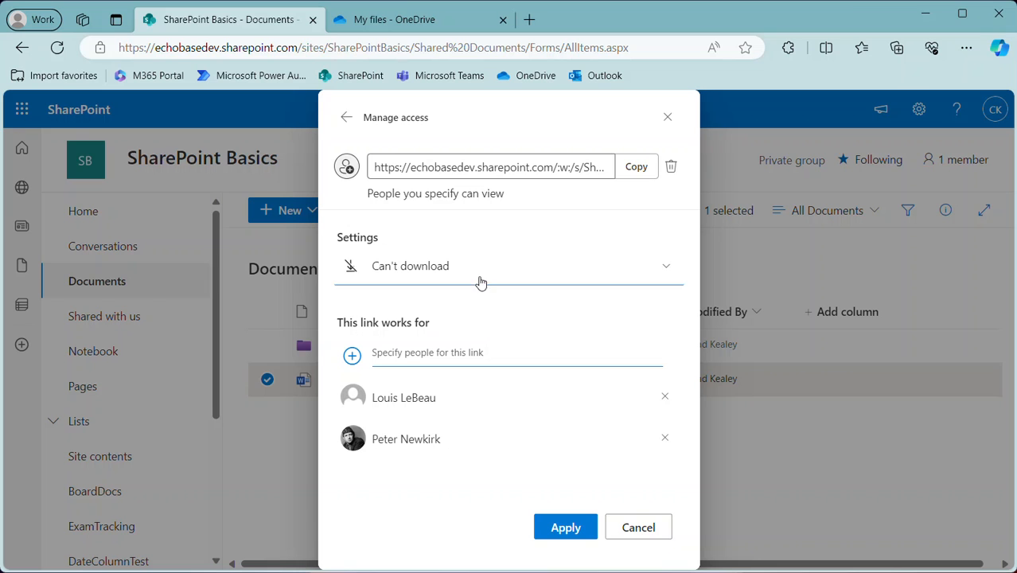
click(564, 526)
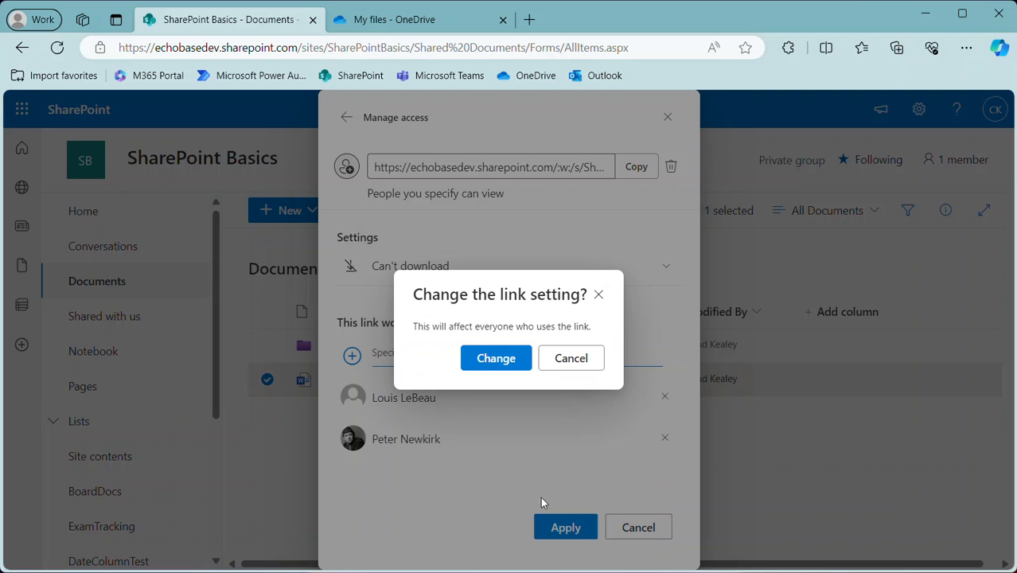
click(518, 362)
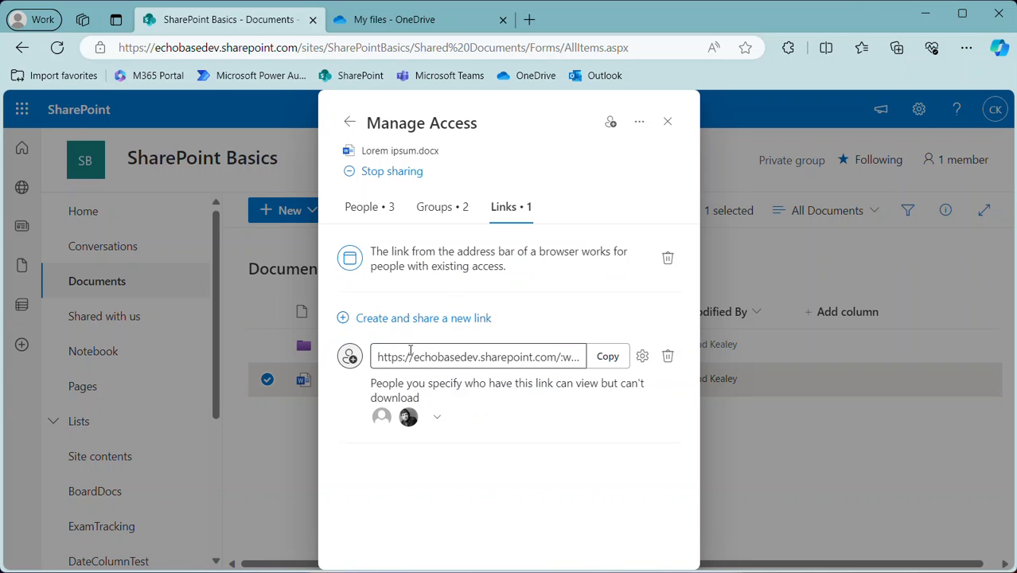
Review how the editor and the link recipient each have access to the file, and return to the sharing dialog
mouse_move(408, 428)
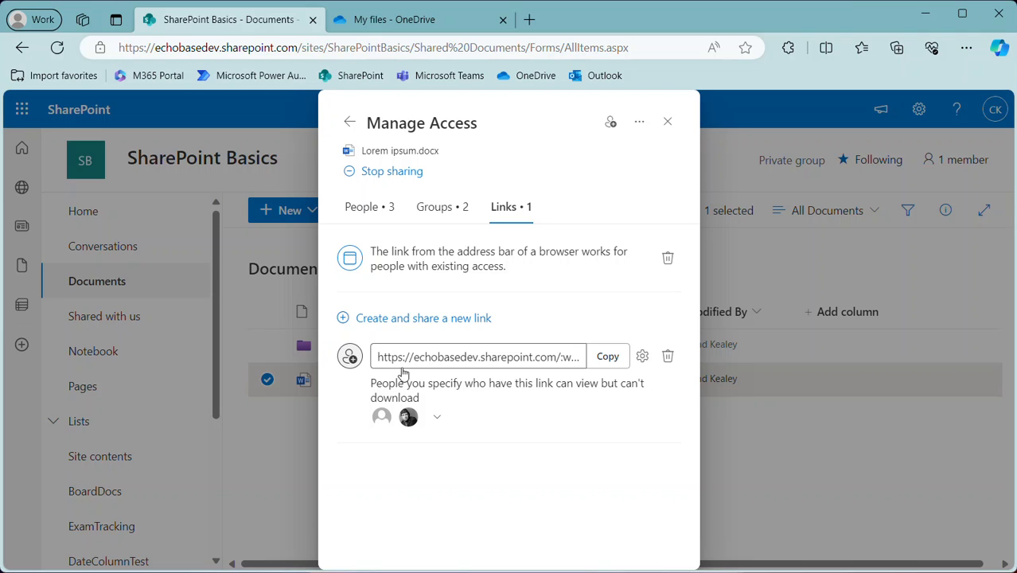
click(369, 211)
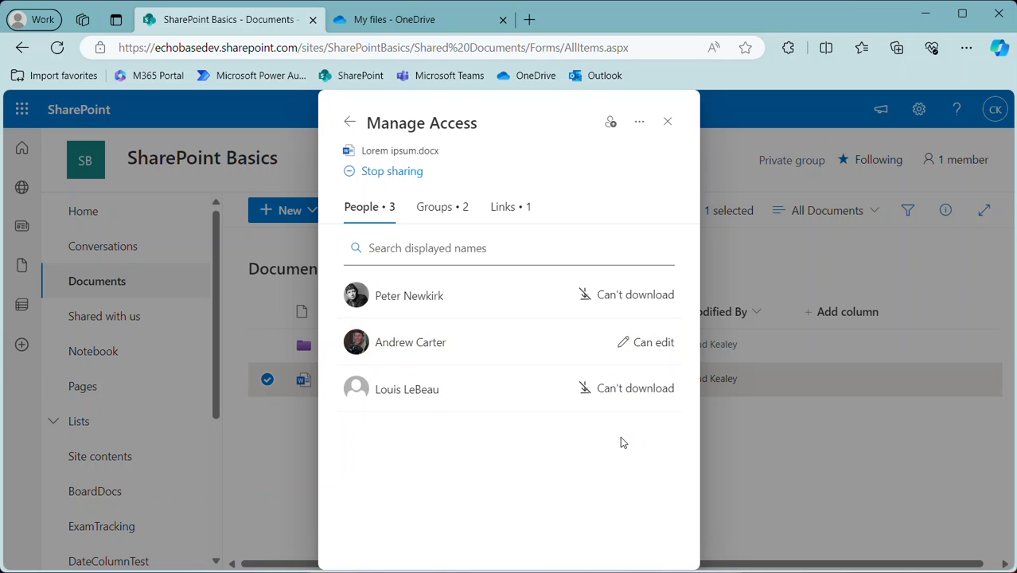
click(401, 344)
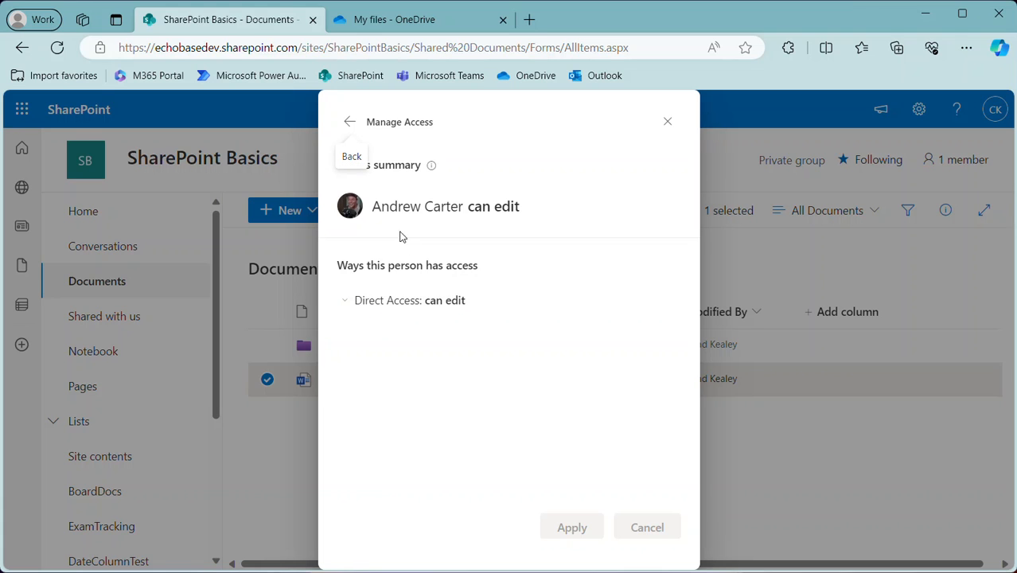
click(350, 122)
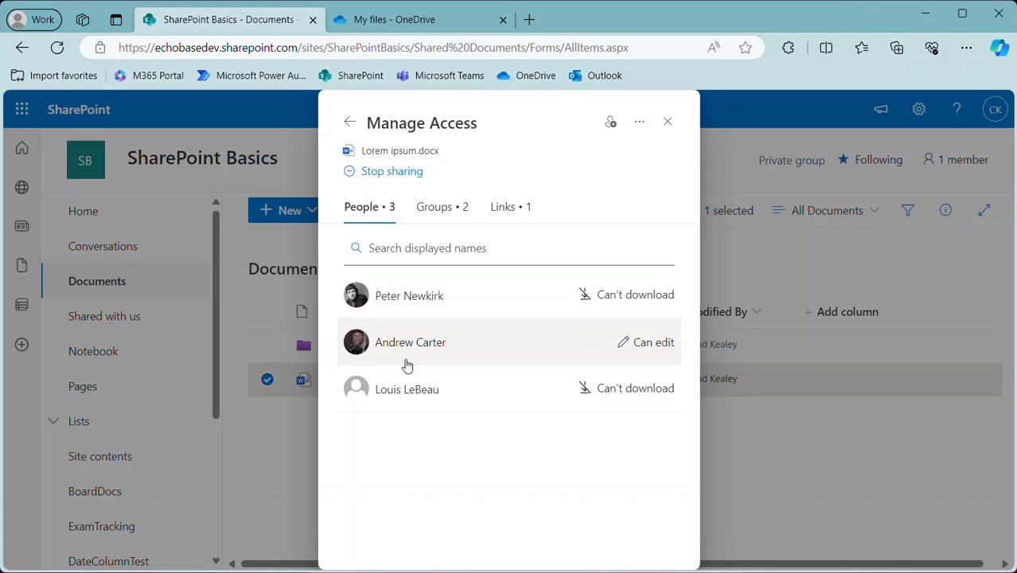
click(413, 305)
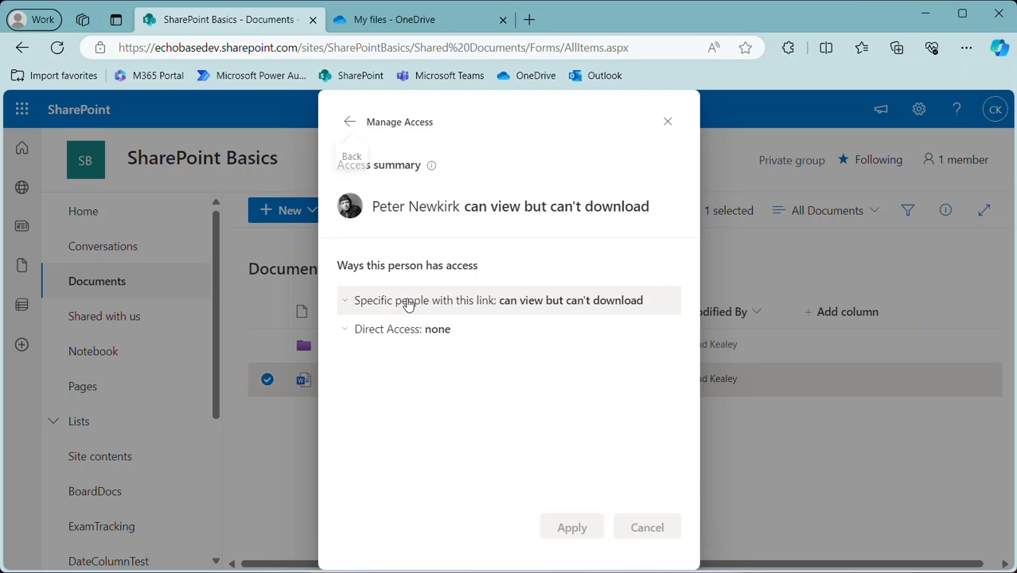
click(347, 304)
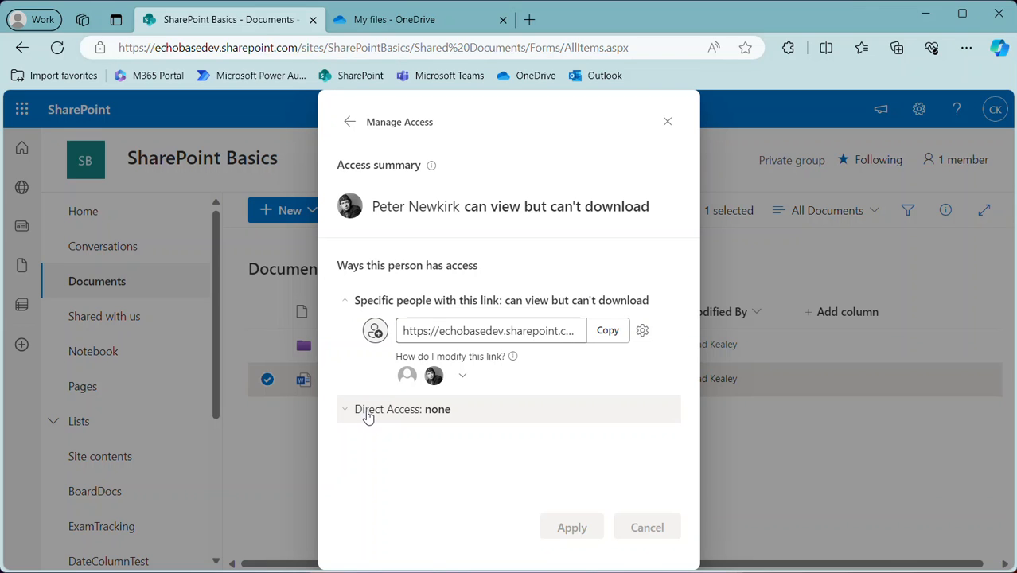
click(352, 121)
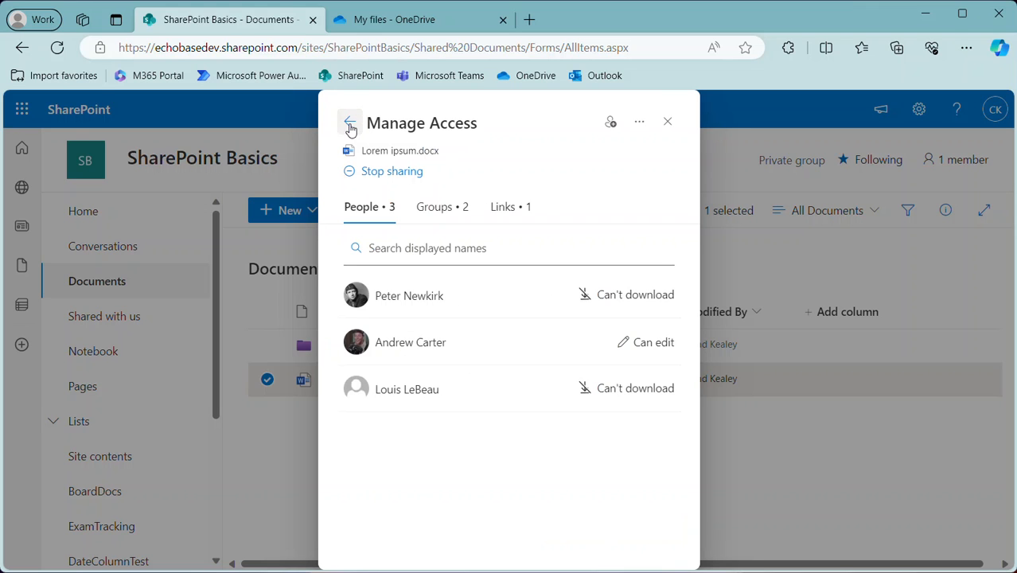
click(350, 126)
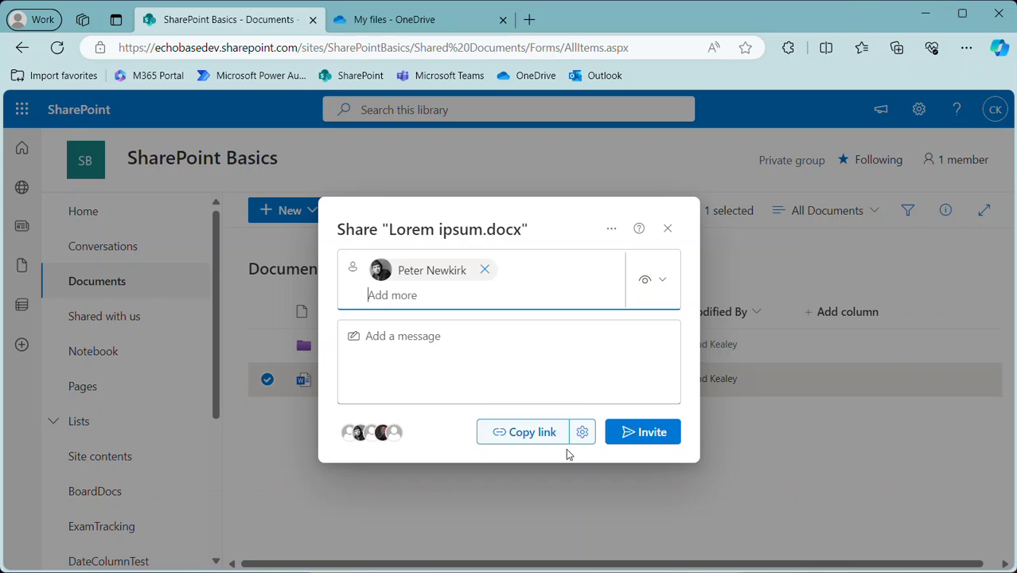
Close the sharing dialog, switch to OneDrive, and invite a colleague to Document1.docx with the Can't download permission
click(667, 229)
click(394, 19)
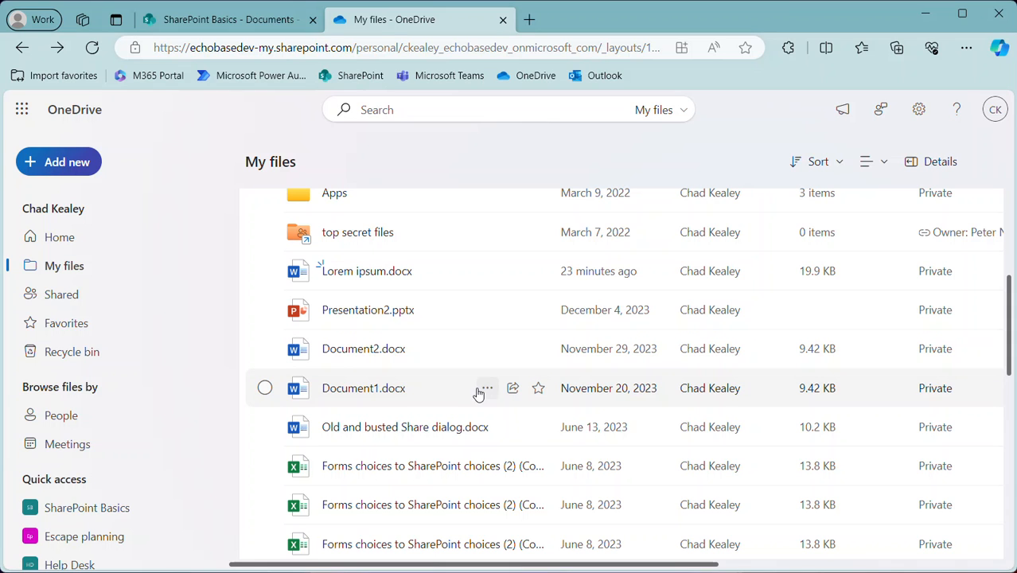
click(514, 390)
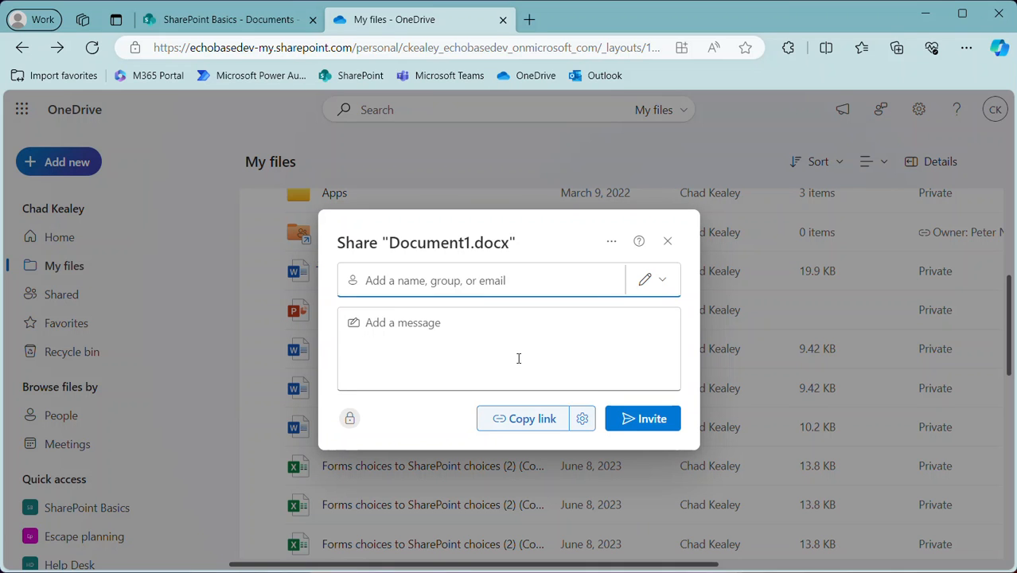
text(klink)
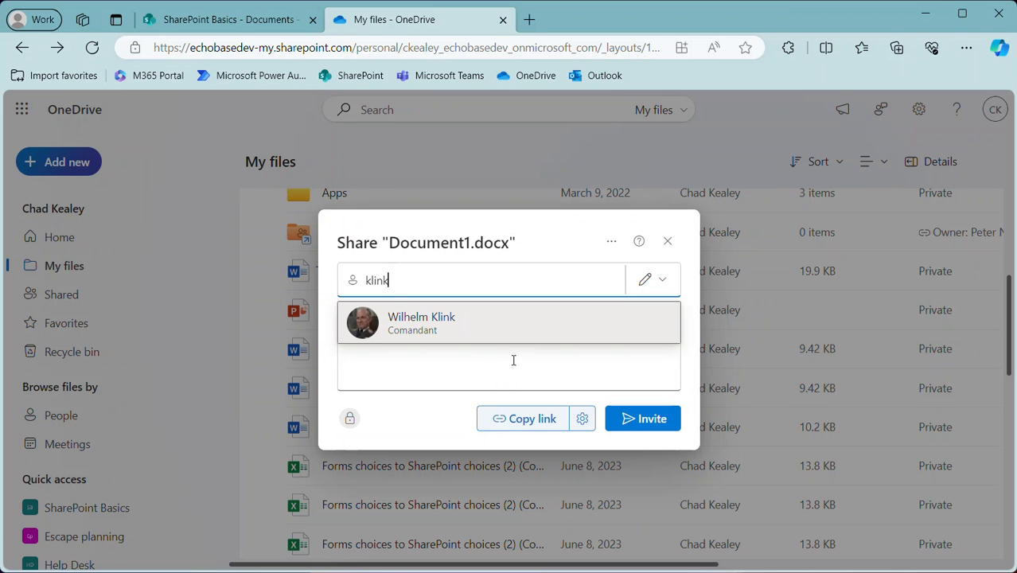
click(427, 329)
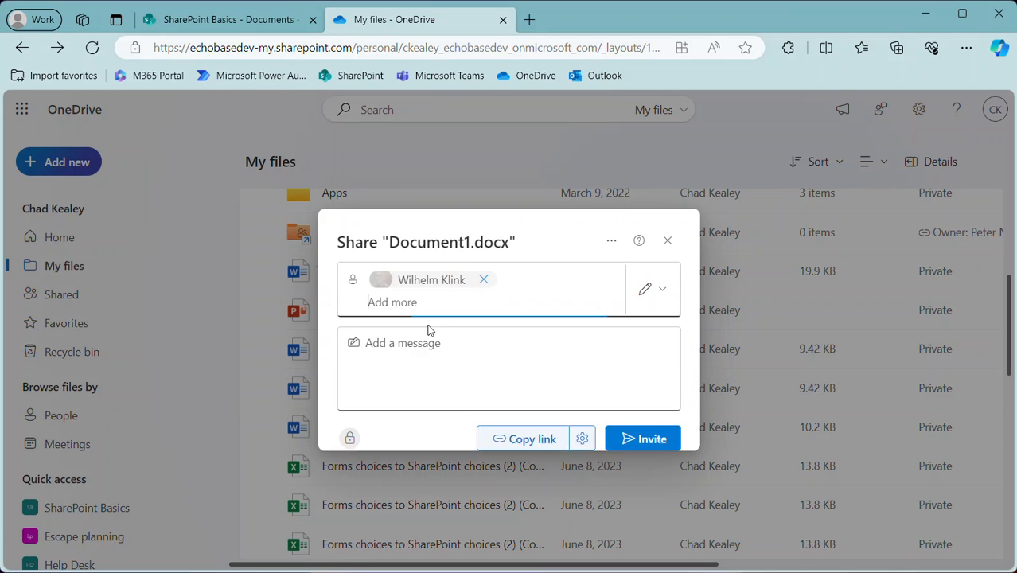
click(652, 287)
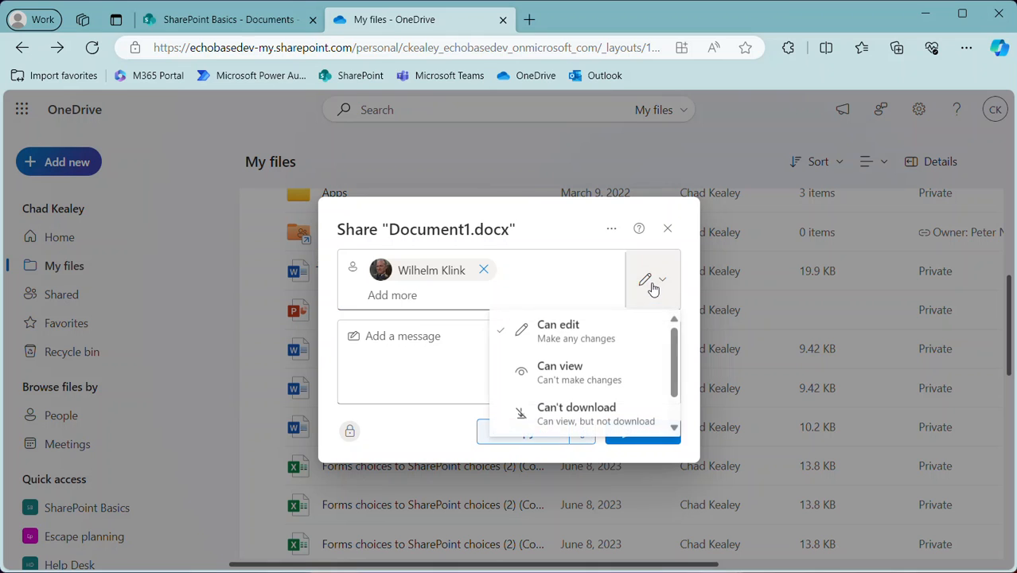
click(575, 410)
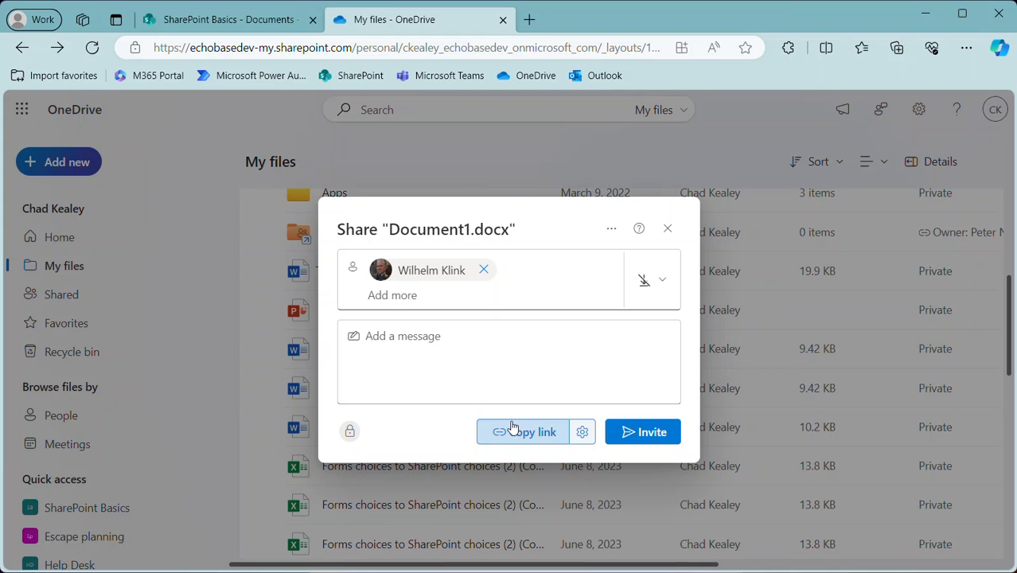
click(628, 435)
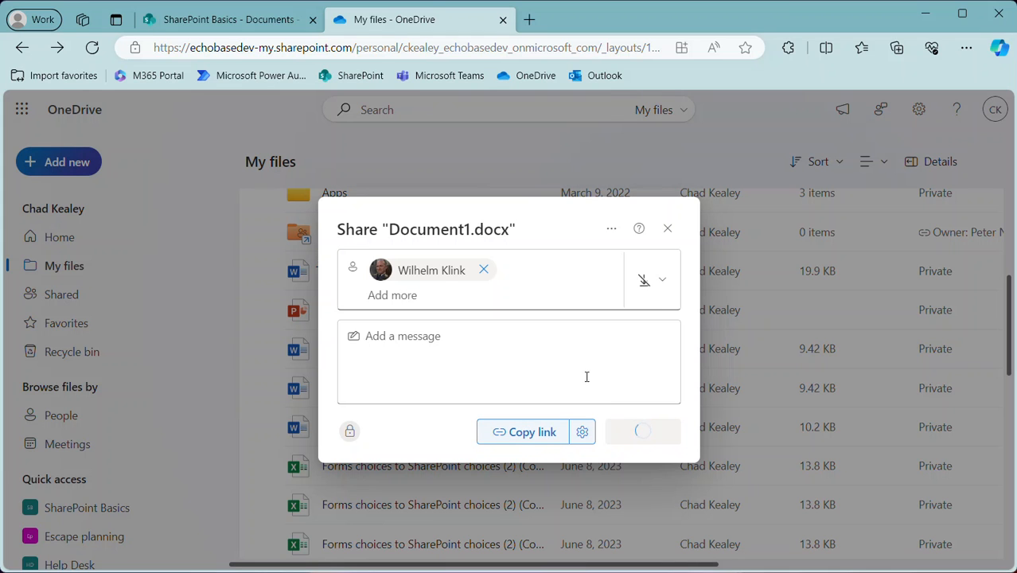
click(667, 247)
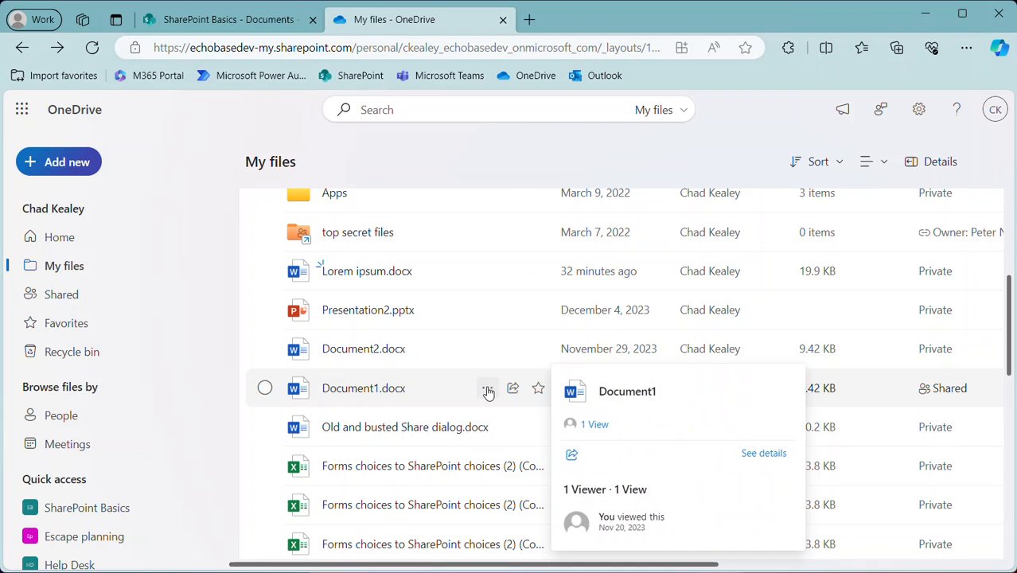
Review how the invited colleague has access to Document1.docx, and return to the list of people with access
click(484, 388)
click(539, 239)
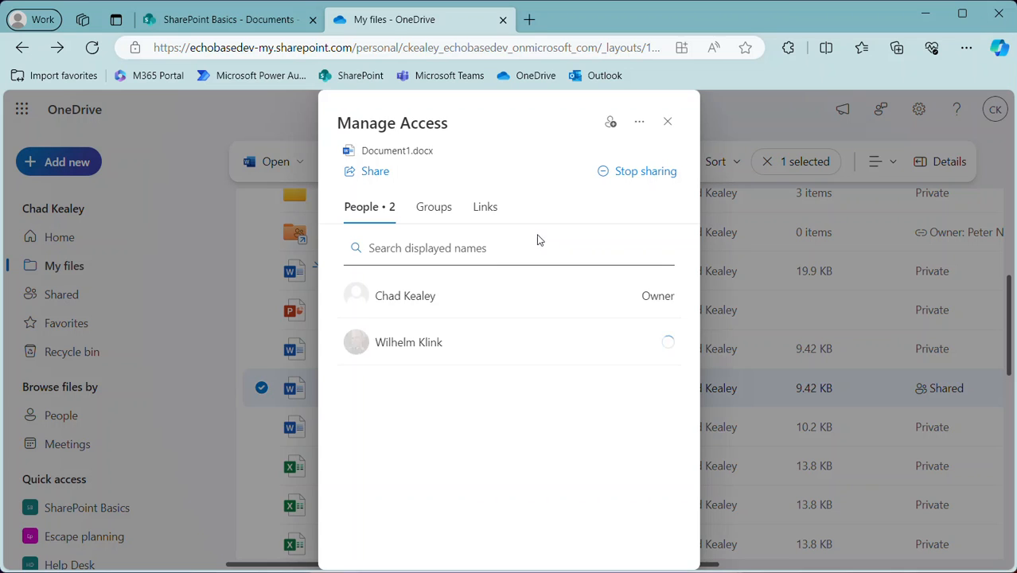
click(403, 343)
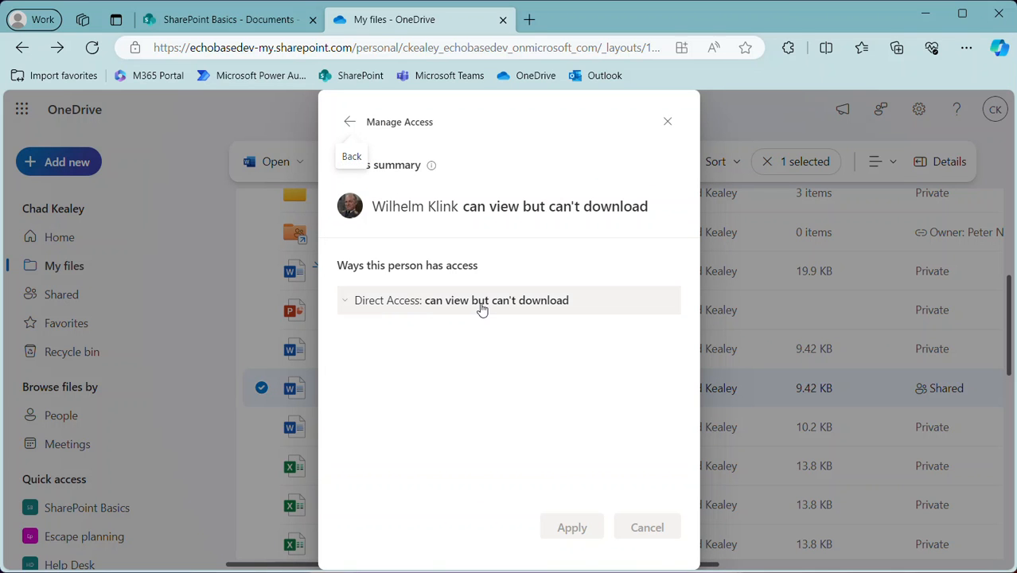
click(350, 121)
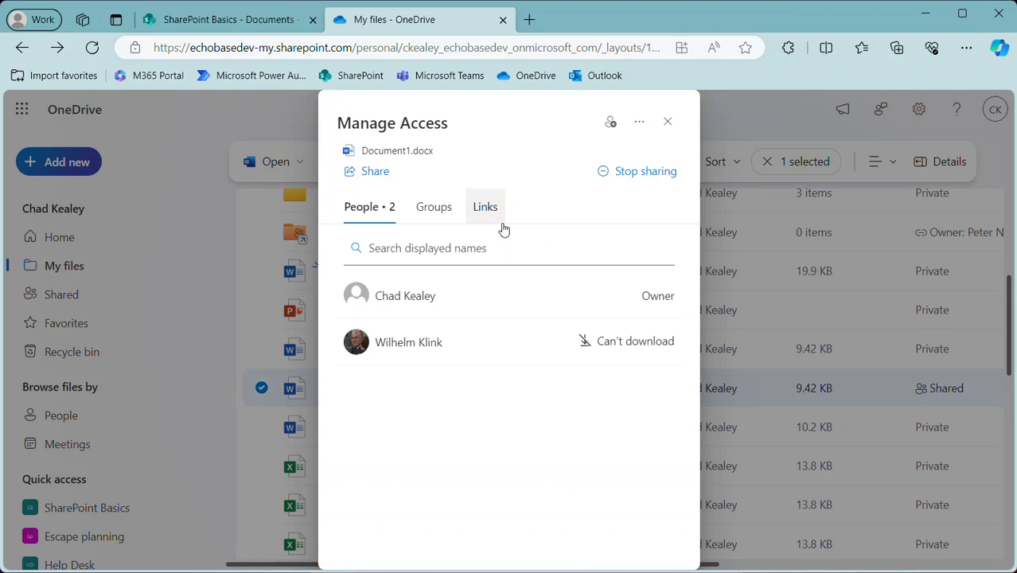
Configure the sharing link settings of Document1.docx for Anyone with the Can't download permission and apply them
click(374, 172)
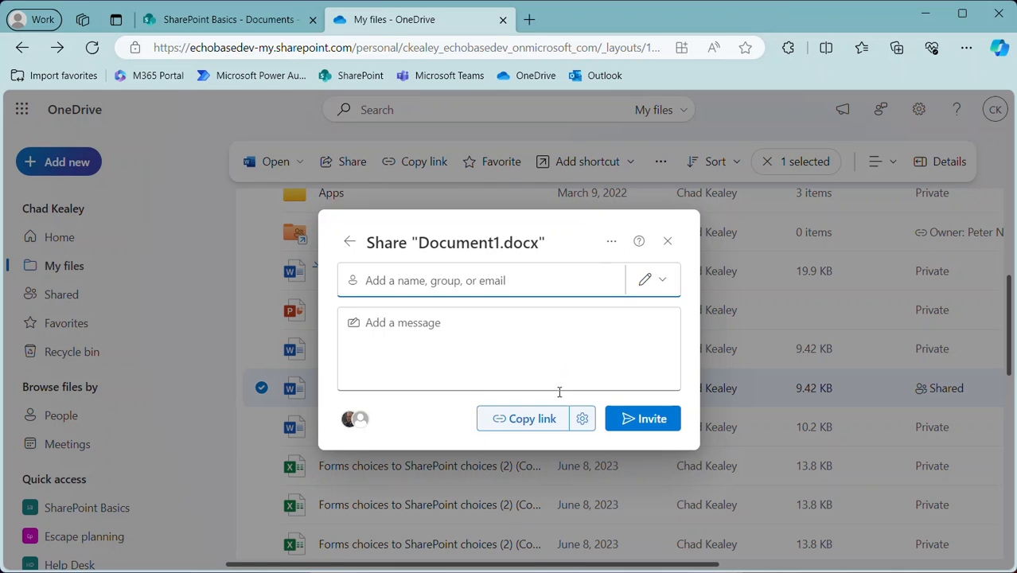
click(582, 419)
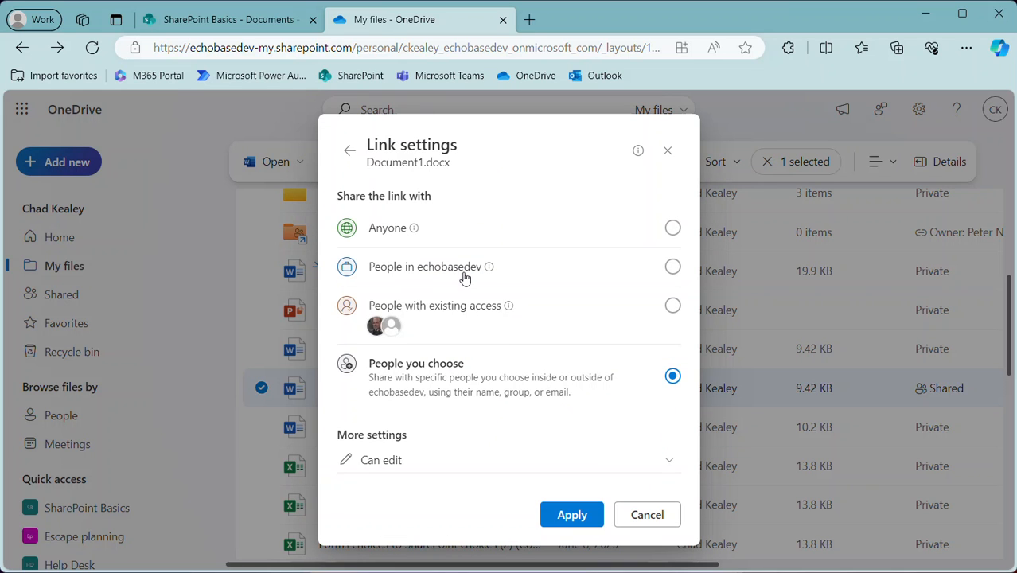
click(672, 228)
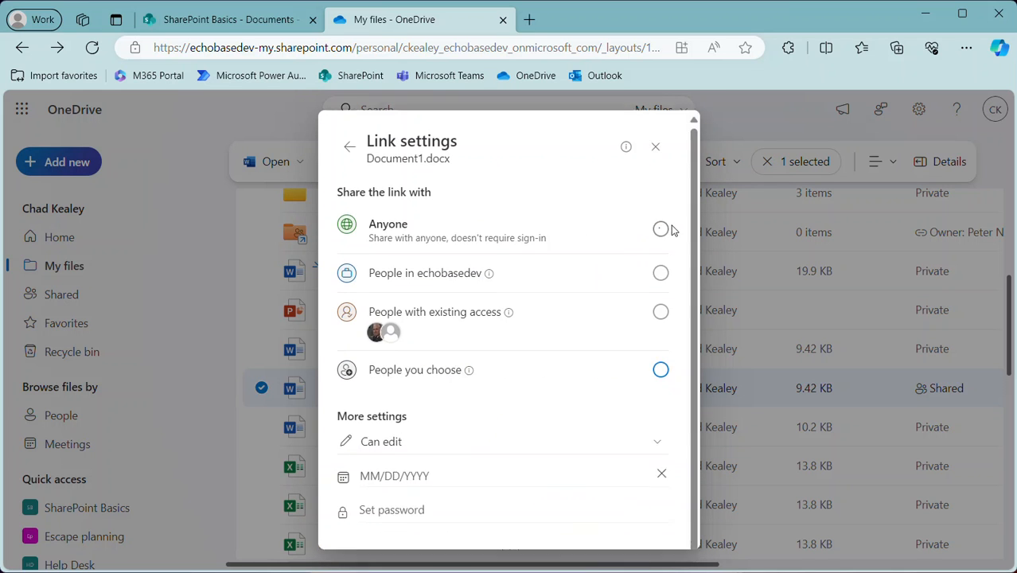
click(394, 425)
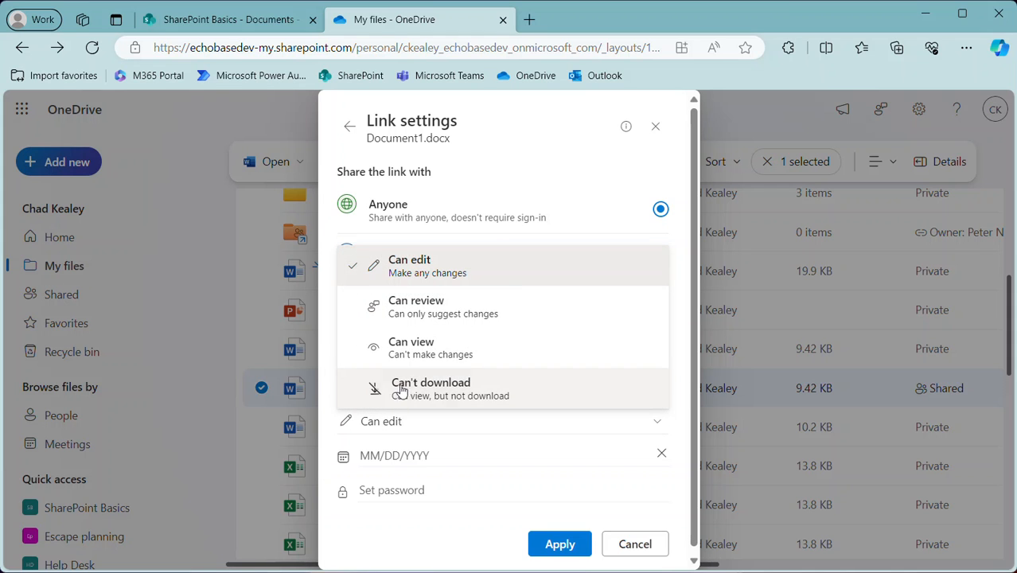
click(402, 389)
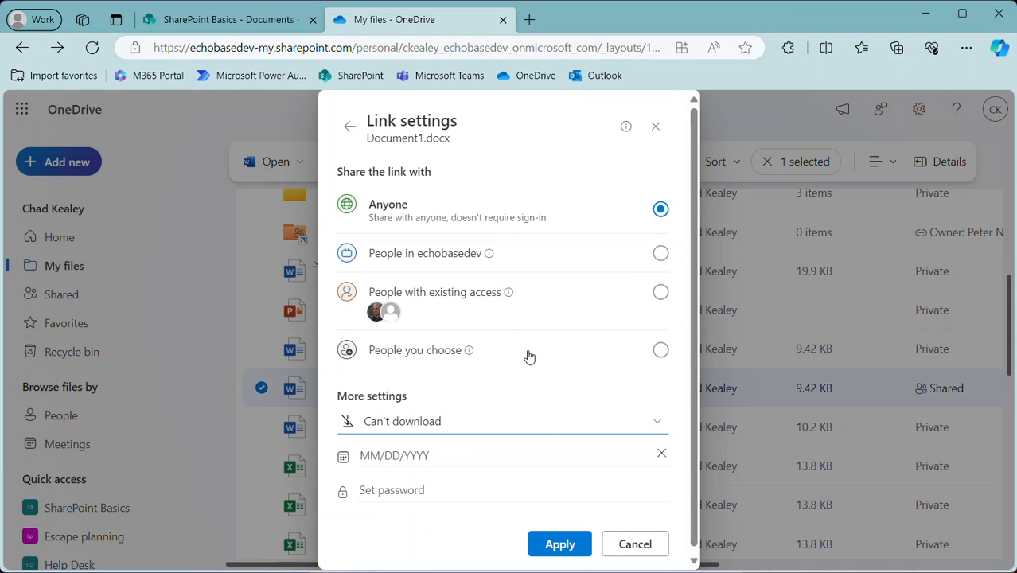
click(560, 544)
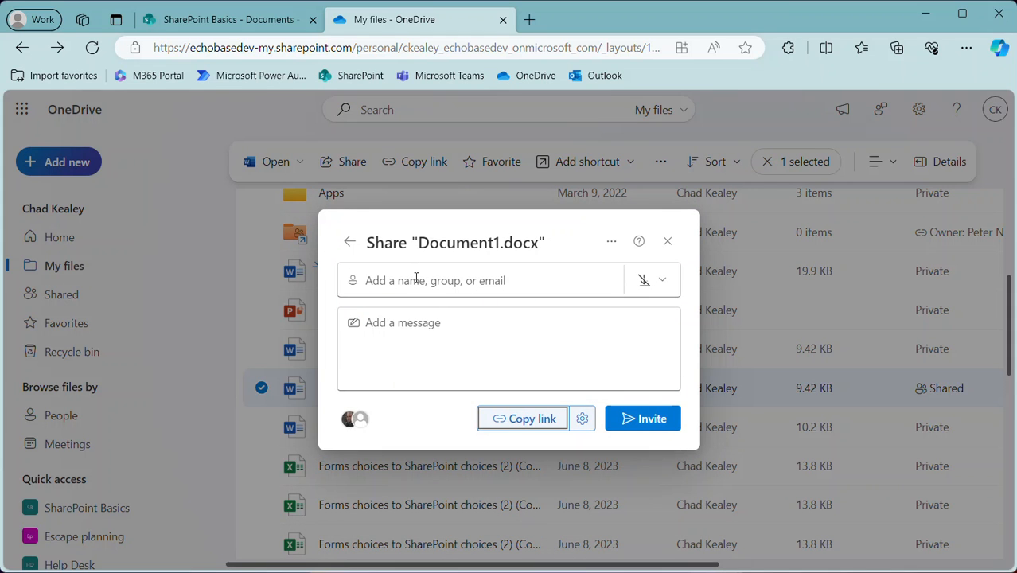
Invite a second colleague by name to Document1.docx using the applied link settings, and dismiss the confirmation
click(416, 279)
text(helg)
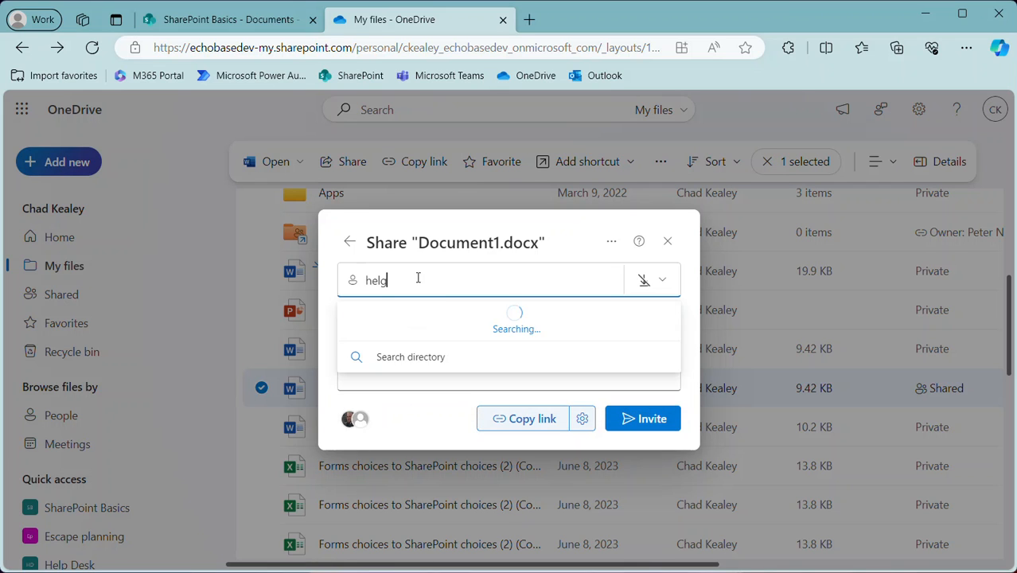
click(418, 337)
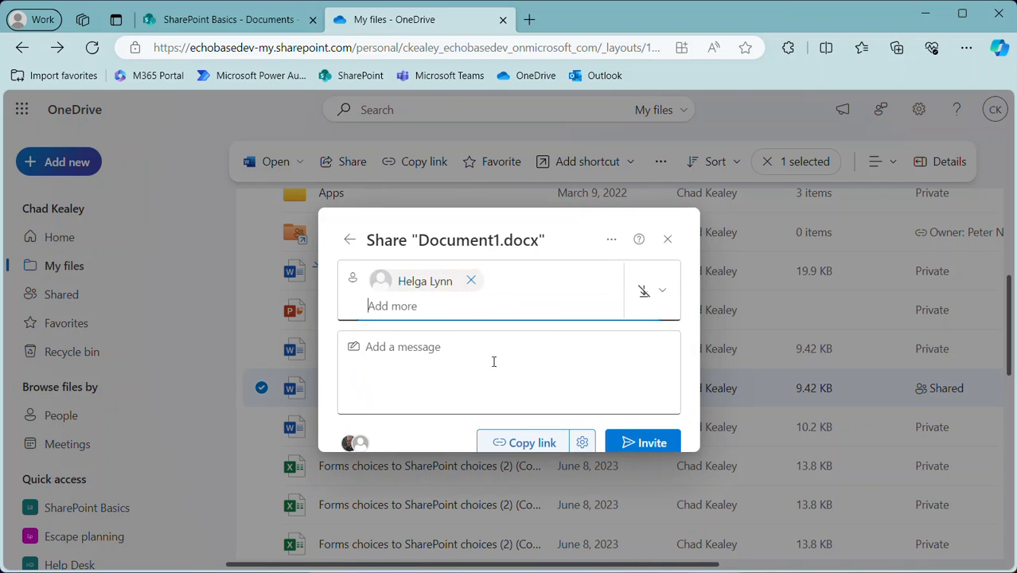
click(635, 428)
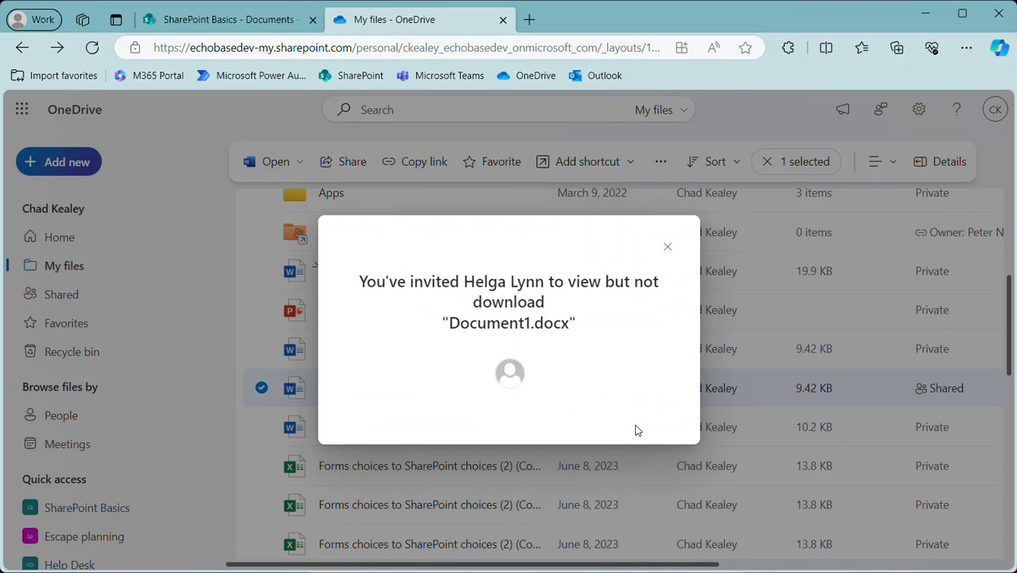
click(670, 249)
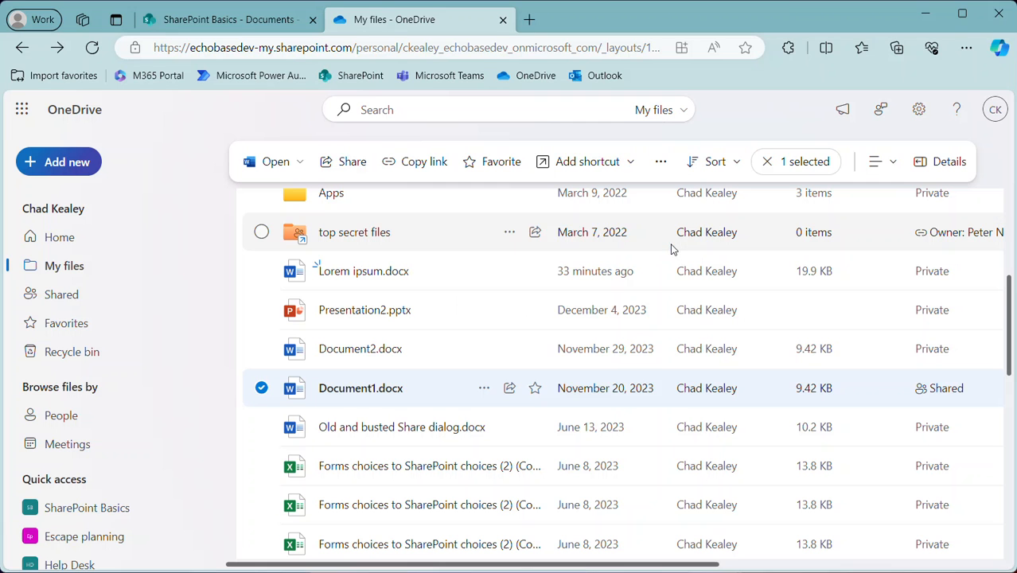
Review who has access to Document1.docx, and create and copy an Anyone link with the Can't download permission
click(486, 389)
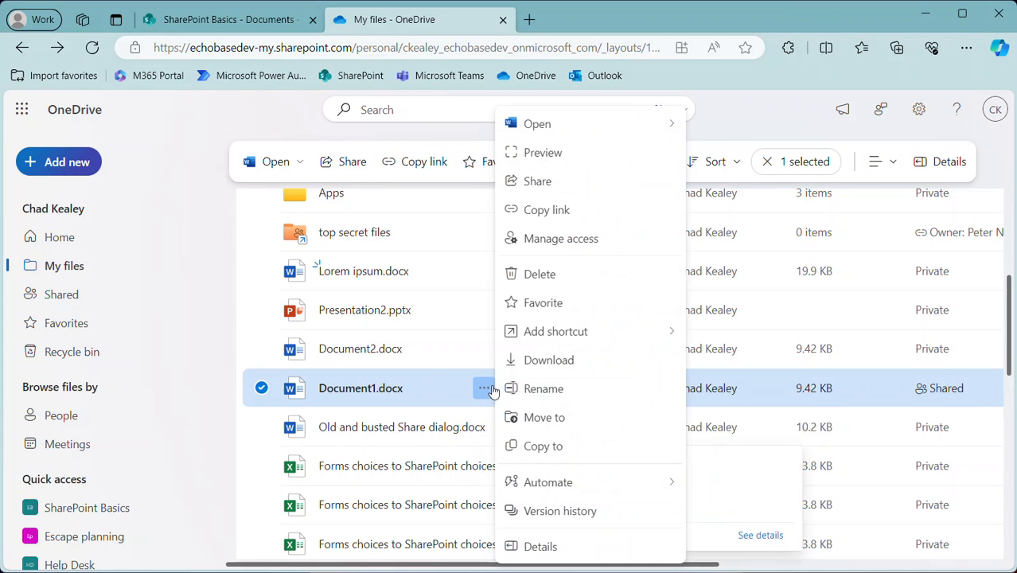
click(540, 239)
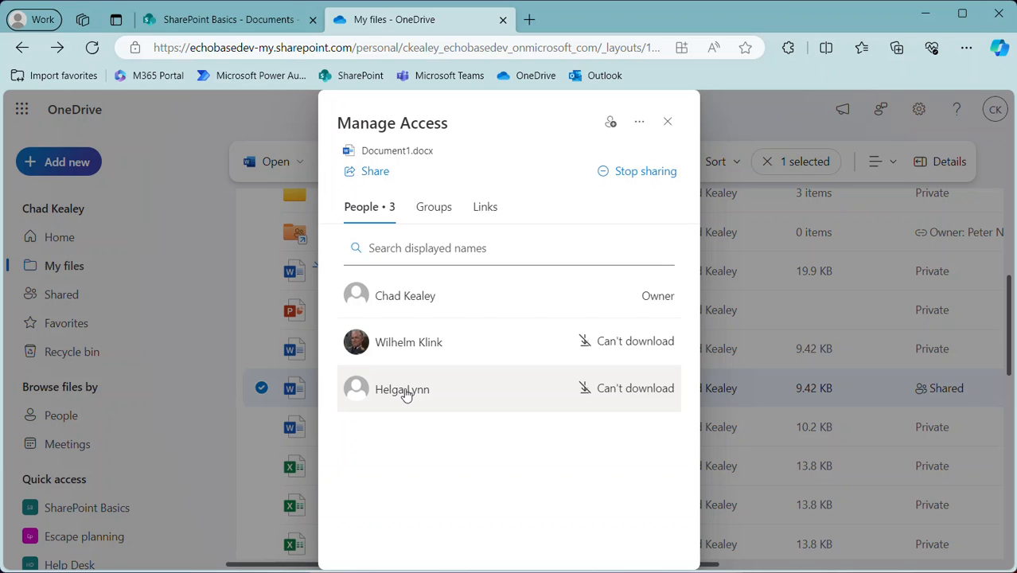
click(376, 177)
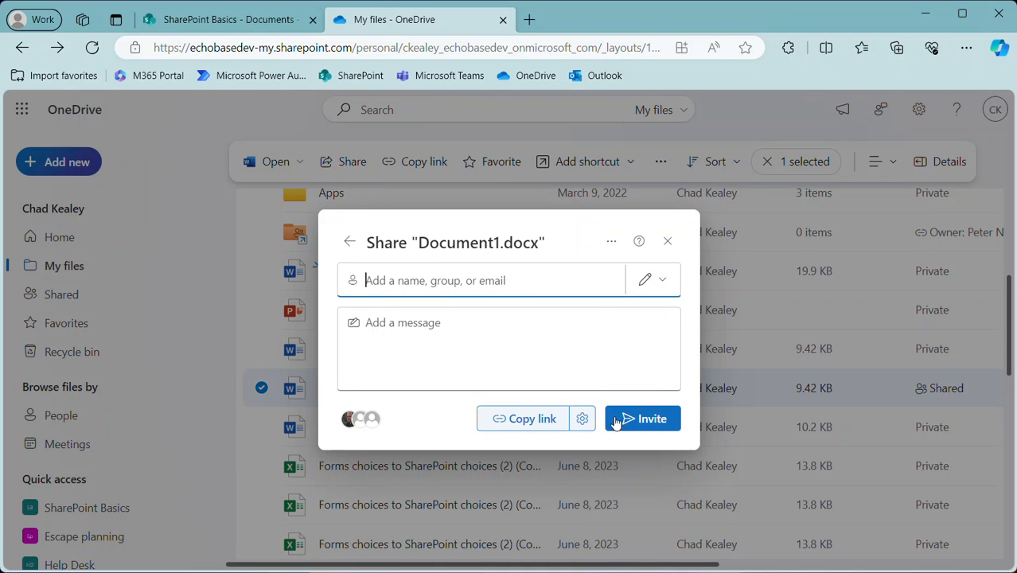
click(582, 418)
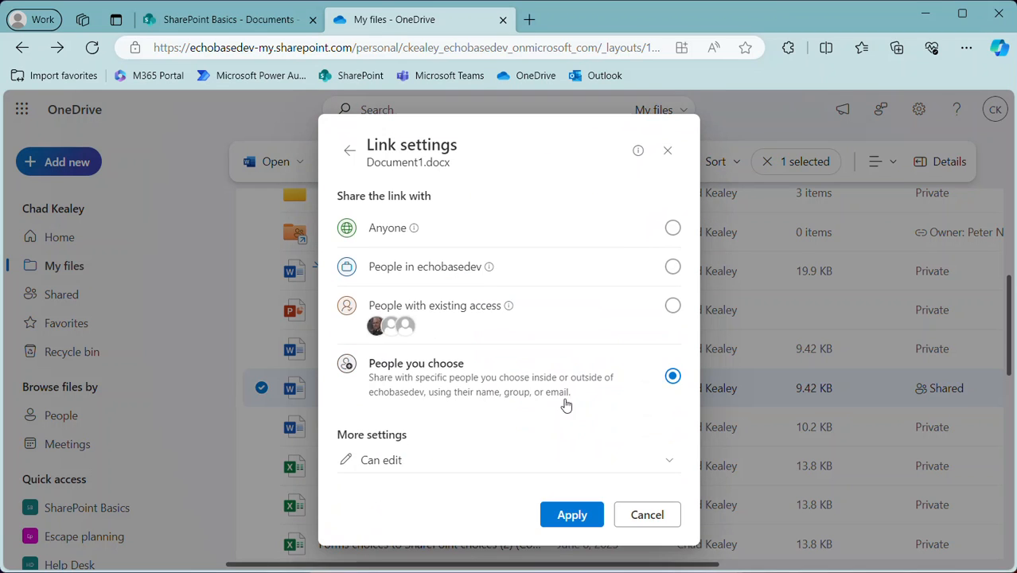
click(665, 228)
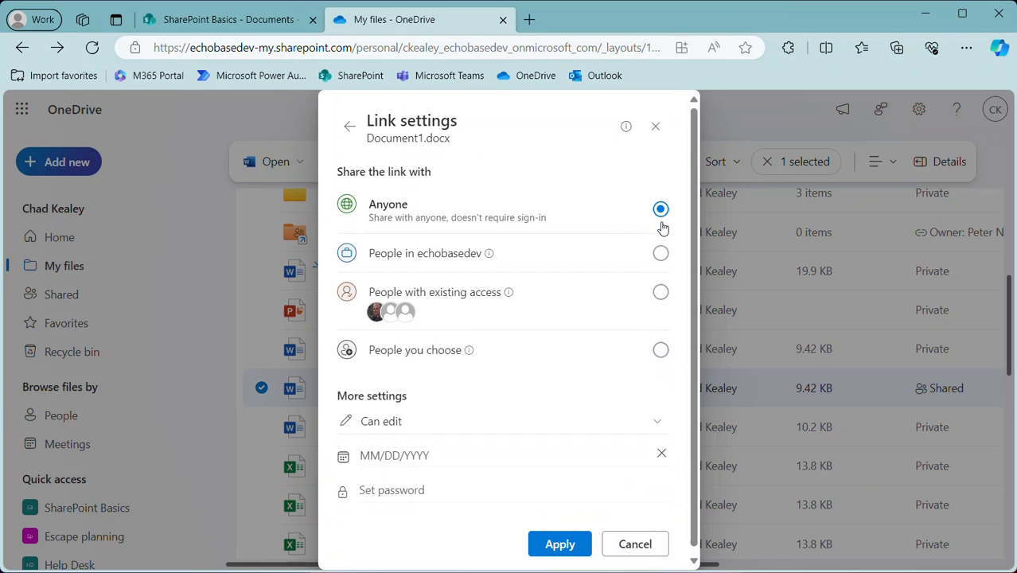
click(389, 422)
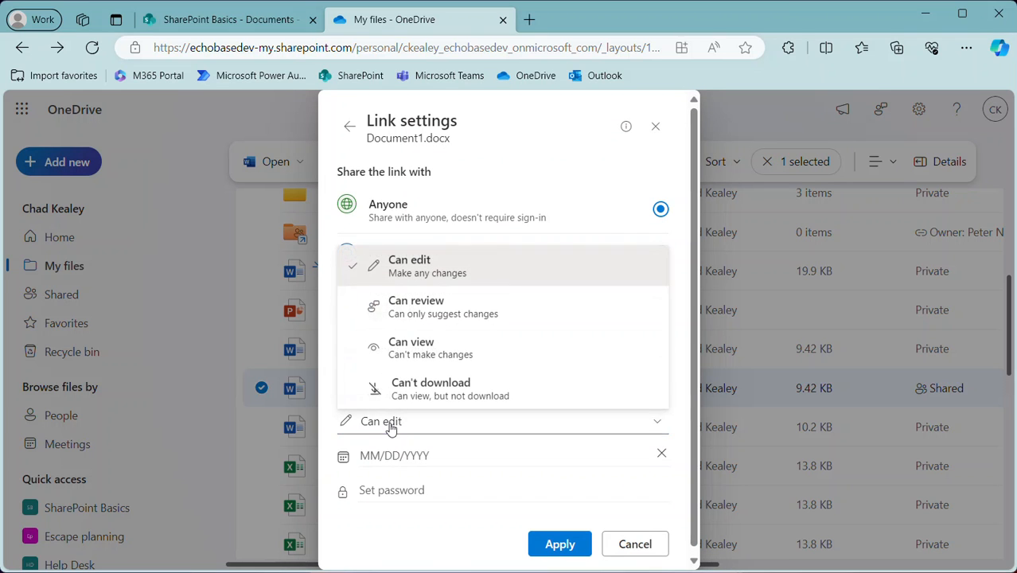
click(419, 390)
click(560, 545)
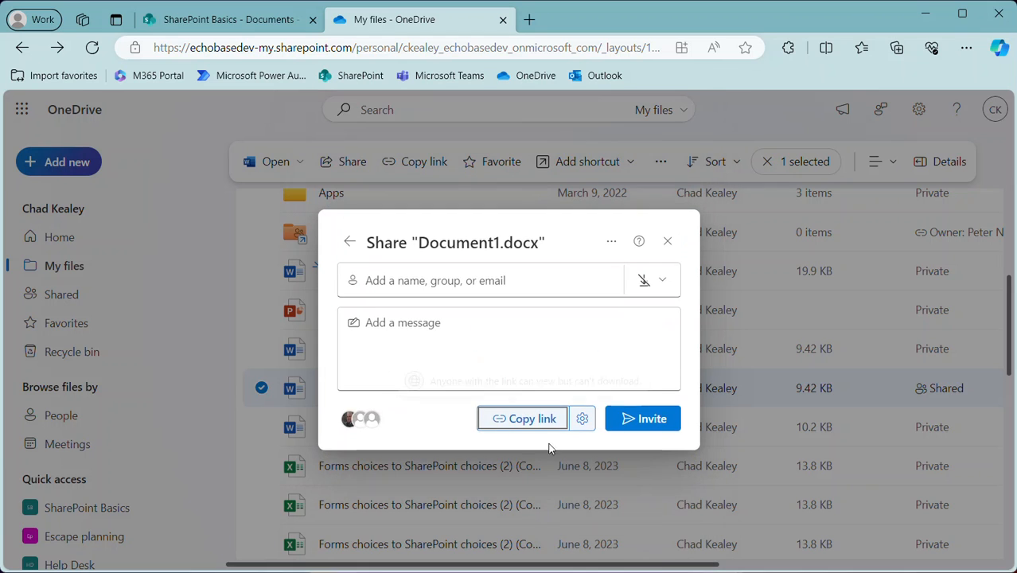
click(530, 422)
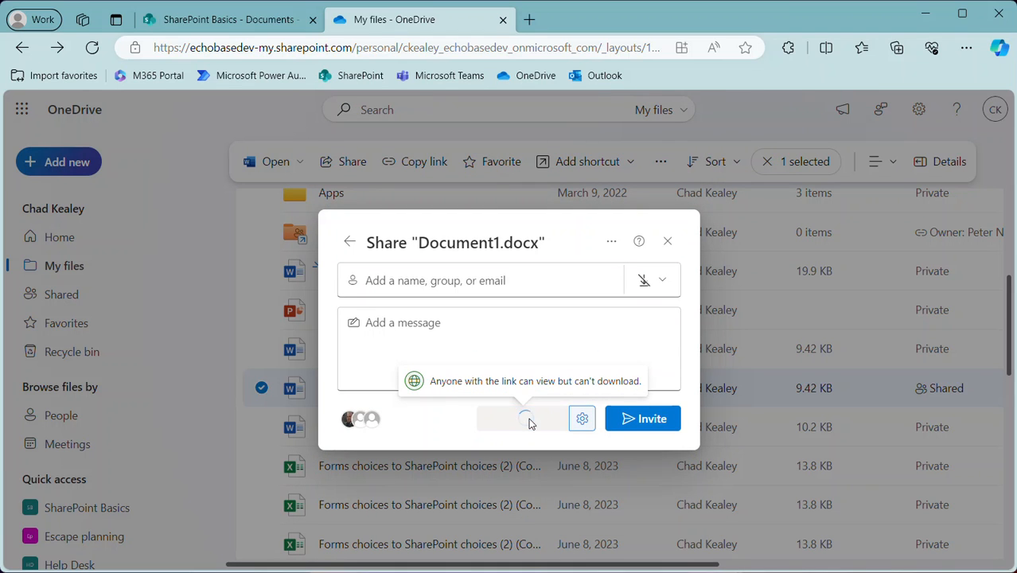
Examine the sharing links listed in the access management of Document1.docx
click(355, 401)
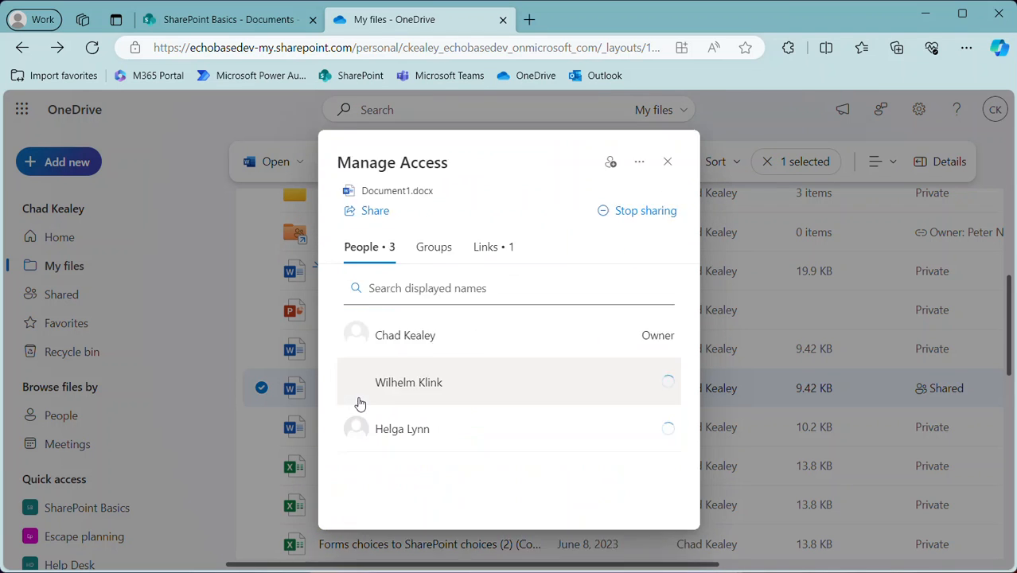
click(491, 208)
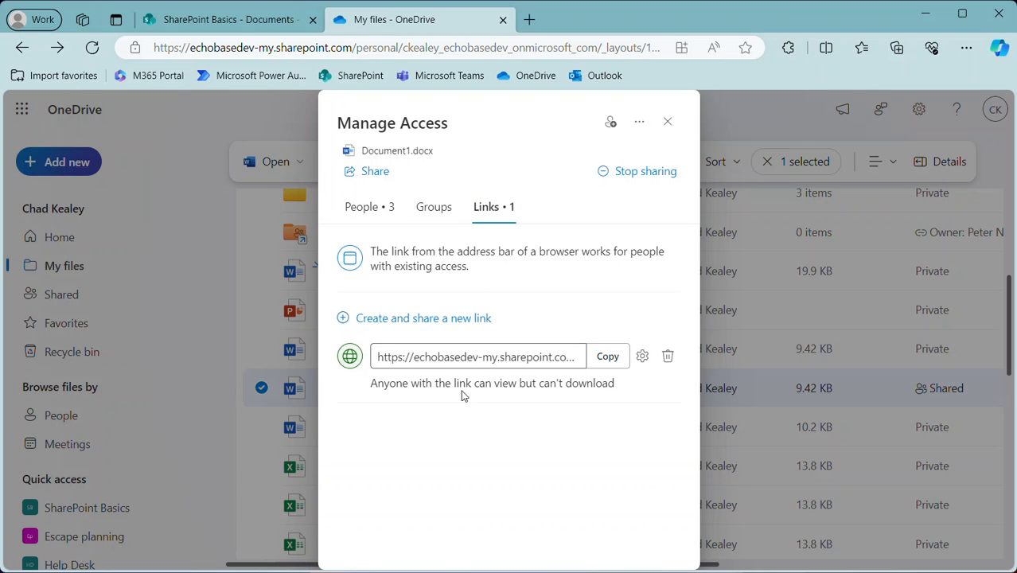